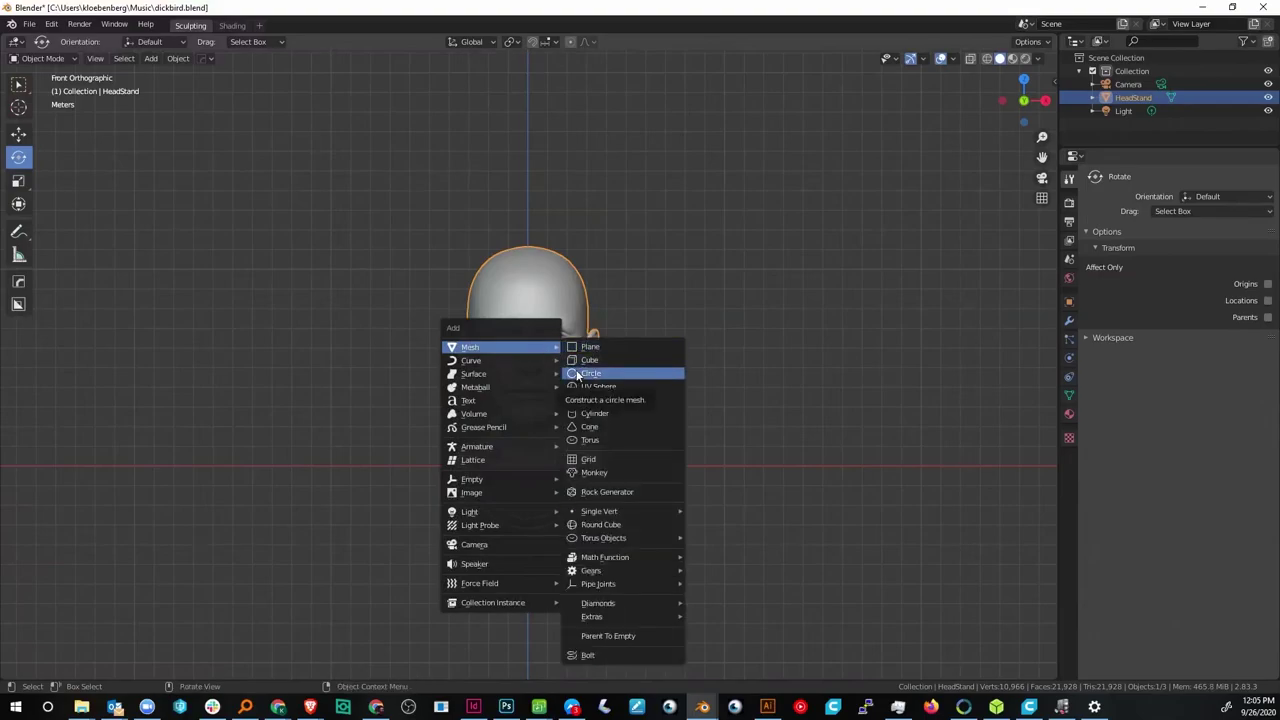
{"action": "left_click", "coordinate": [577, 373]}
{"action": "middle_click_drag", "start_coordinate": [576, 369], "coordinate": [691, 378]}
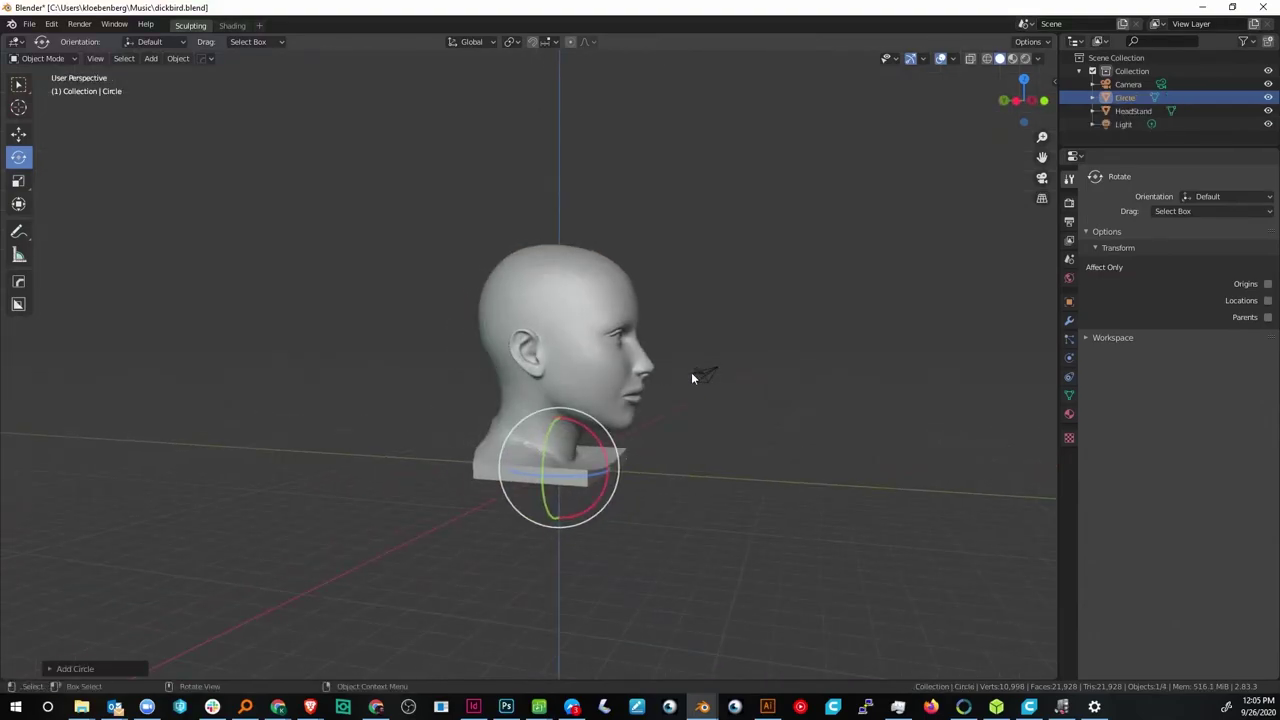
{"action": "key", "text": "g"}
{"action": "key", "text": "z"}
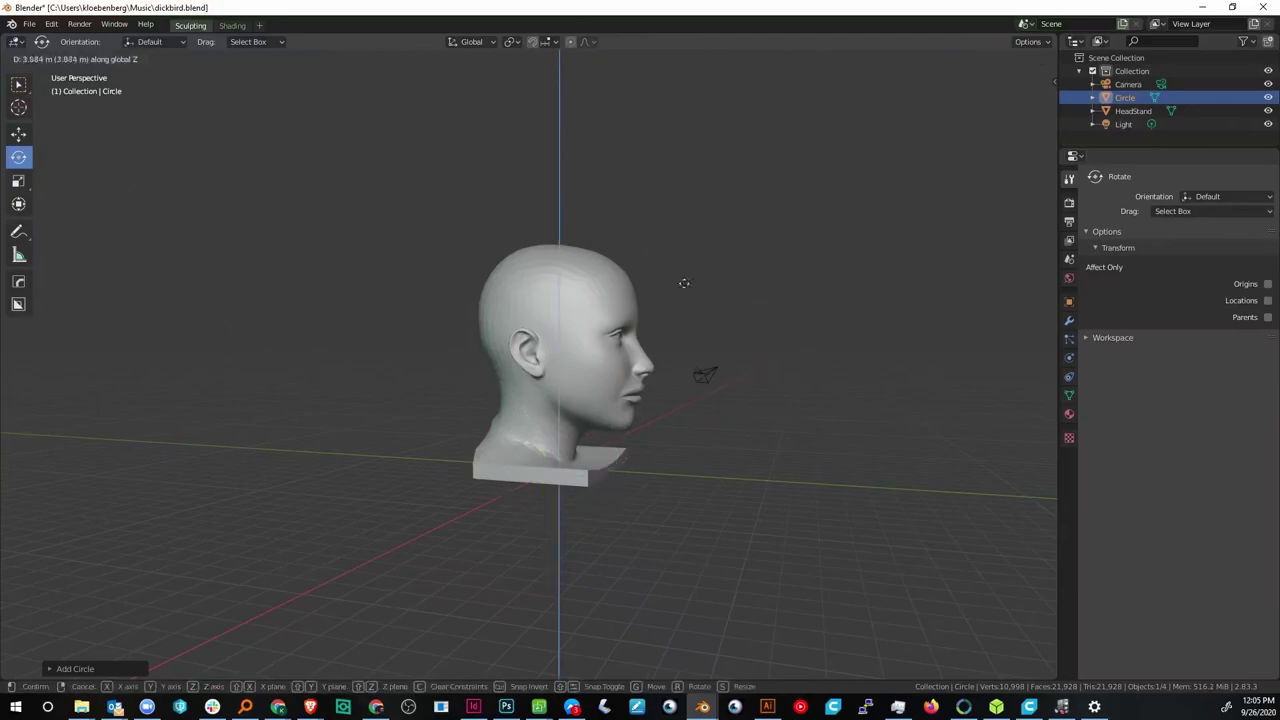
{"action": "left_click", "coordinate": [710, 87]}
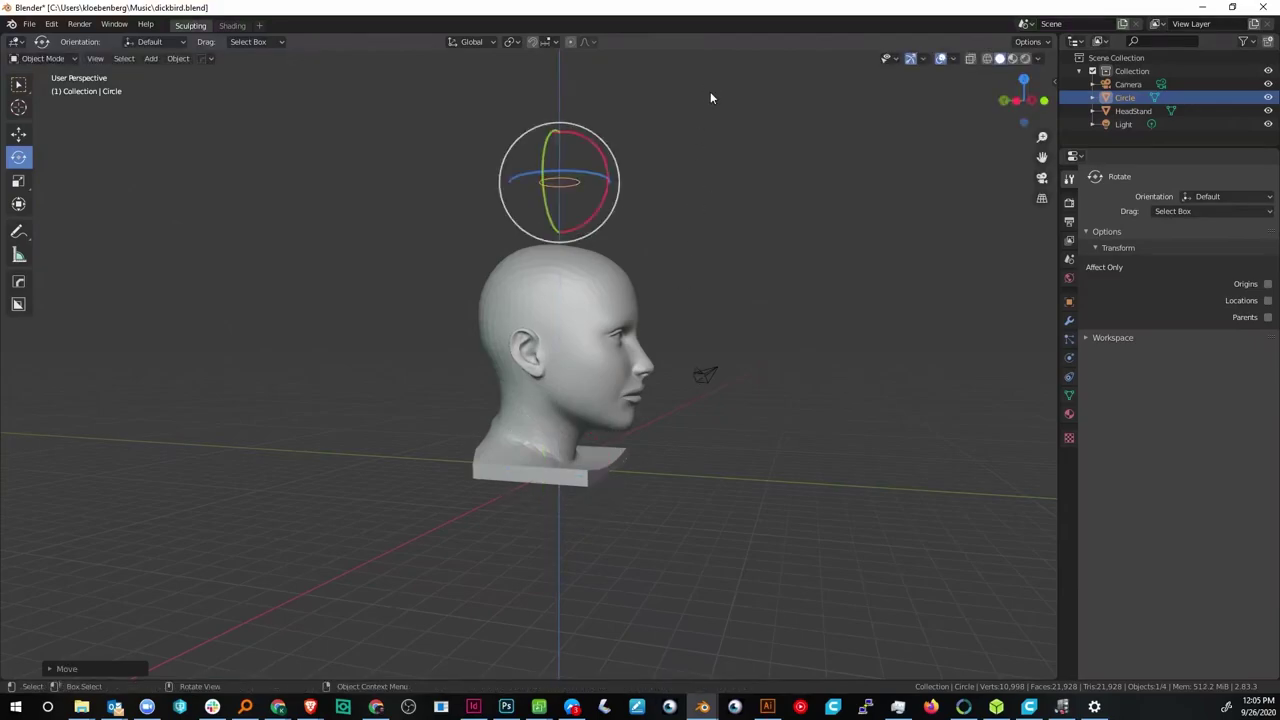
{"action": "key", "text": "Delete"}
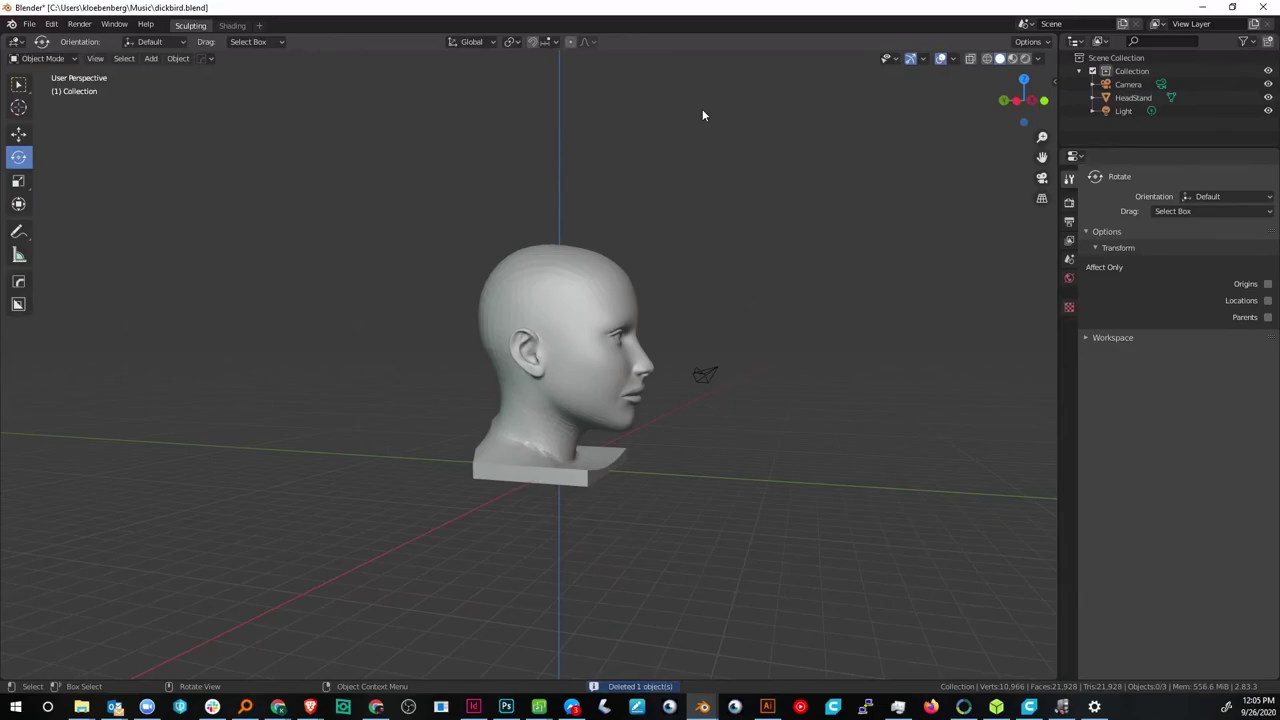
- Add a UV sphere and raise it along the Z axis into the upper part of the head
{"action": "key", "text": "shift+a"}
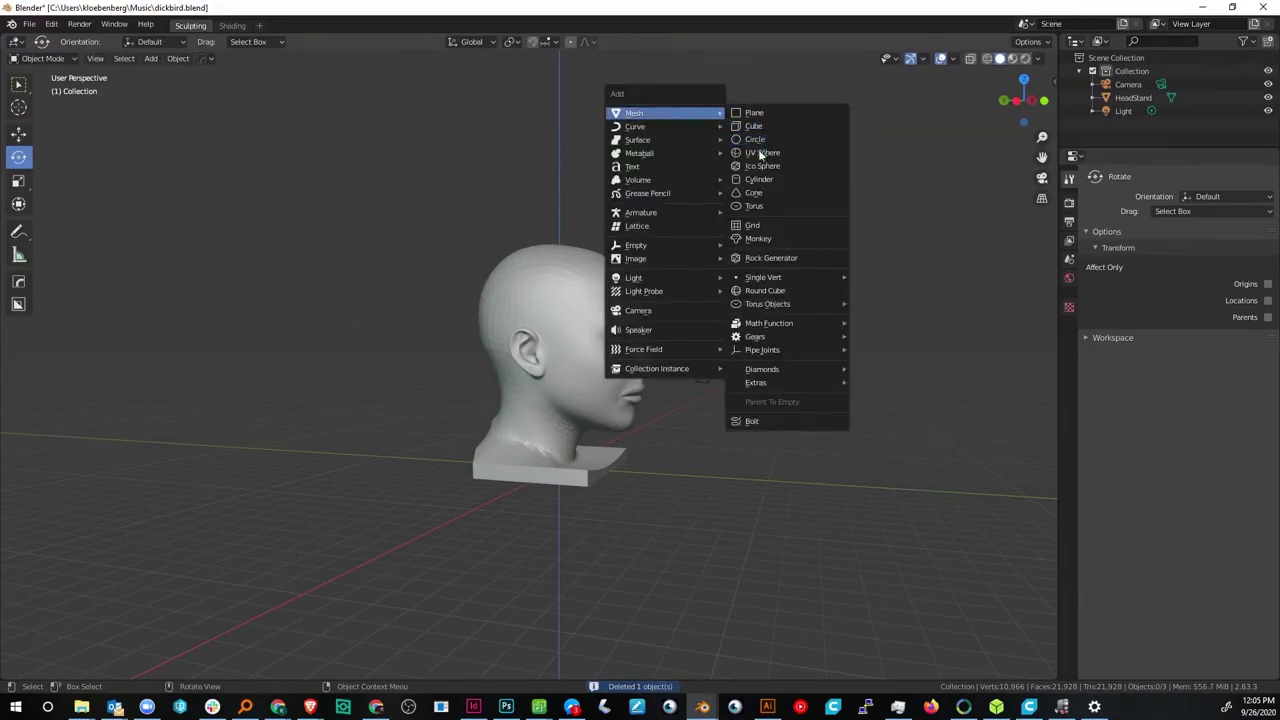
{"action": "left_click", "coordinate": [758, 156]}
{"action": "middle_click_drag", "start_coordinate": [727, 346], "coordinate": [646, 338]}
{"action": "key", "text": "g"}
{"action": "key", "text": "z"}
{"action": "left_click", "coordinate": [672, 186]}
{"action": "middle_click_drag", "start_coordinate": [672, 186], "coordinate": [789, 236]}
- Scale the sphere up until it is nearly as wide as the head
{"action": "key", "text": "s"}
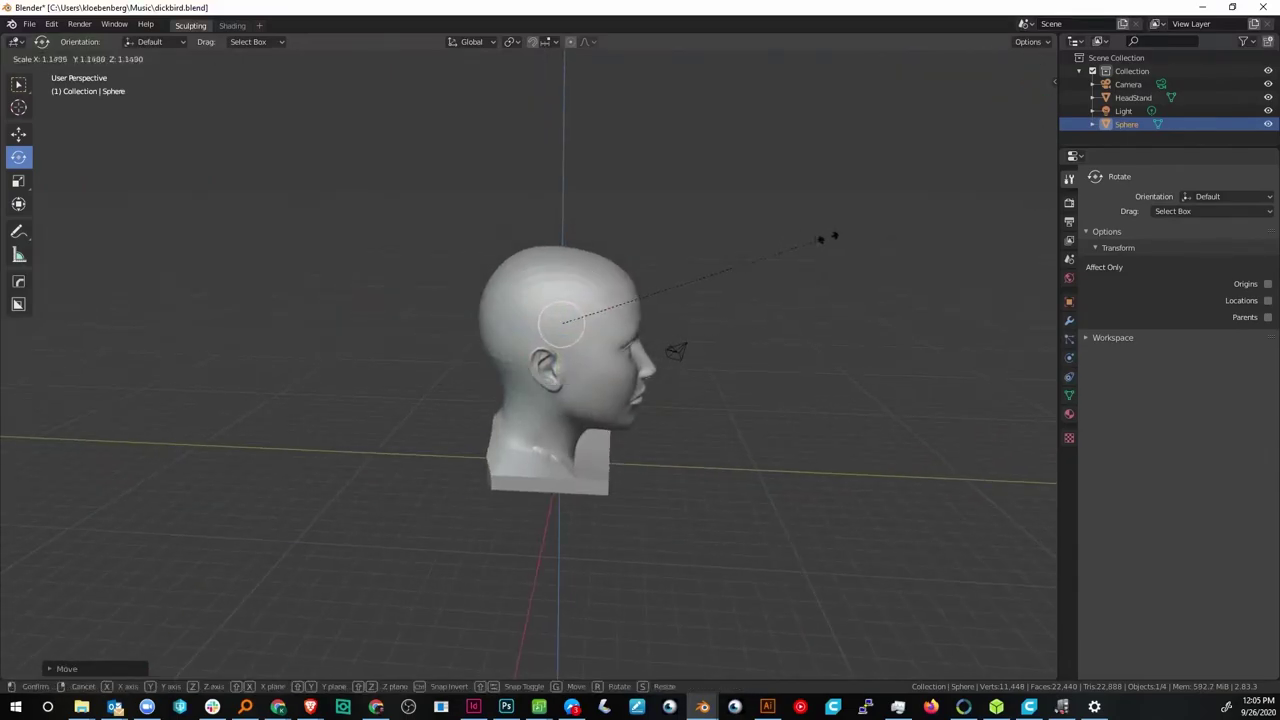
{"action": "left_click", "coordinate": [691, 219]}
{"action": "middle_click_drag", "start_coordinate": [691, 219], "coordinate": [592, 212]}
{"action": "key", "text": "s"}
{"action": "left_click", "coordinate": [595, 340]}
{"action": "middle_click_drag", "start_coordinate": [595, 340], "coordinate": [645, 432]}
- Move the sphere along the Y axis so it protrudes from the forehead and eye area
{"action": "key", "text": "g"}
{"action": "key", "text": "x"}
{"action": "key", "text": "y"}
{"action": "left_click", "coordinate": [767, 354]}
{"action": "scroll", "coordinate": [642, 340], "scroll_direction": "up", "scroll_amount": 4}
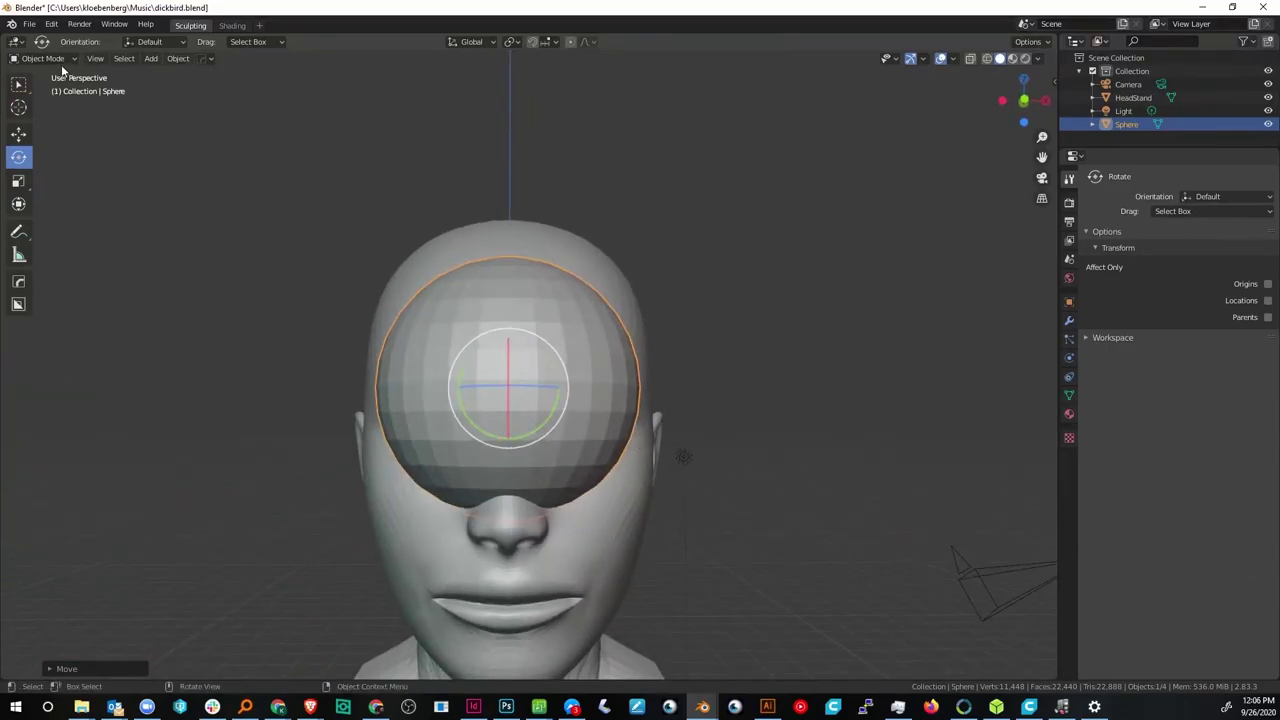
- Give the sphere a Subdivision Surface modifier with 3 viewport levels and apply it
{"action": "key", "text": "ctrl+2"}
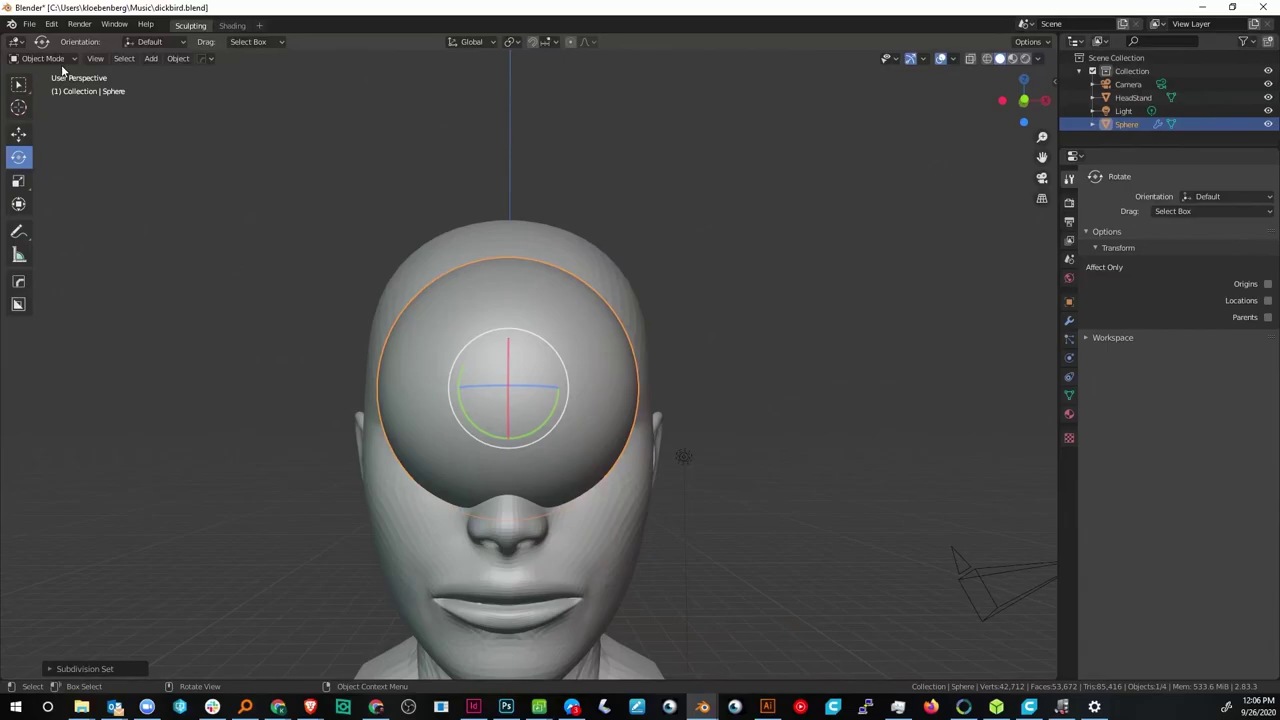
{"action": "left_click", "coordinate": [1069, 321]}
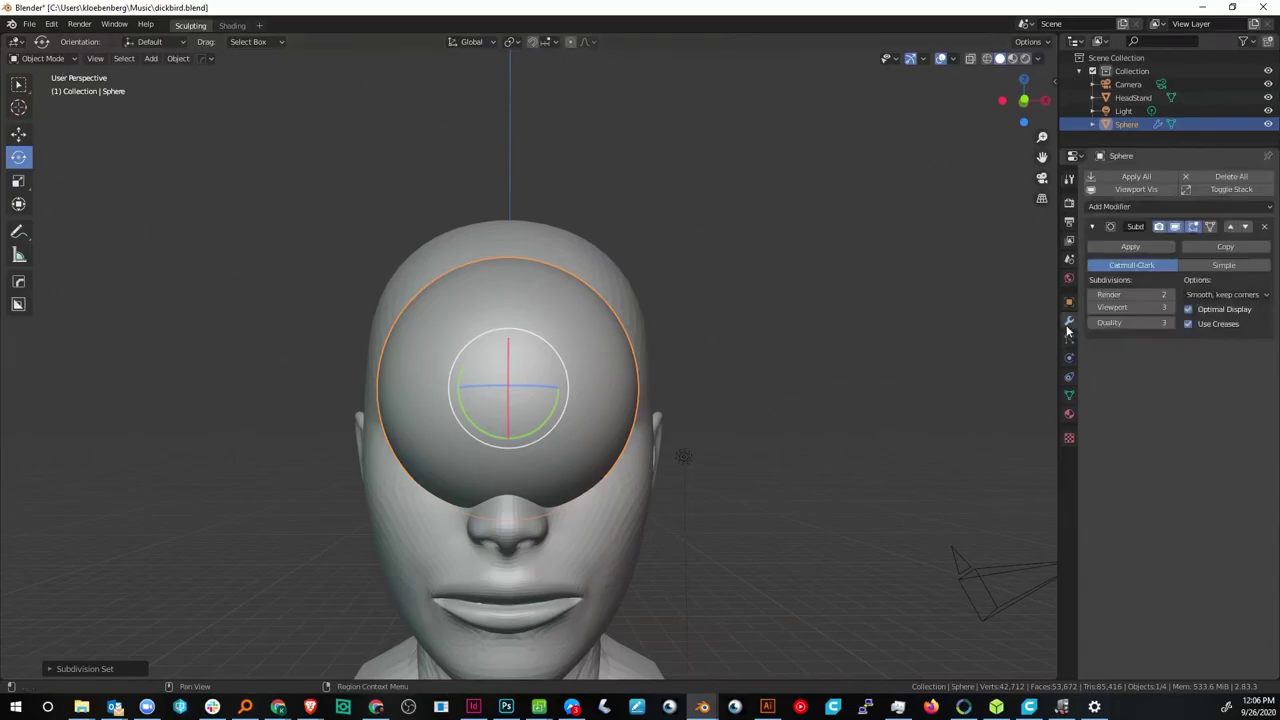
{"action": "left_click", "coordinate": [1130, 247]}
{"action": "left_click", "coordinate": [523, 388]}
{"action": "left_click", "coordinate": [523, 388]}
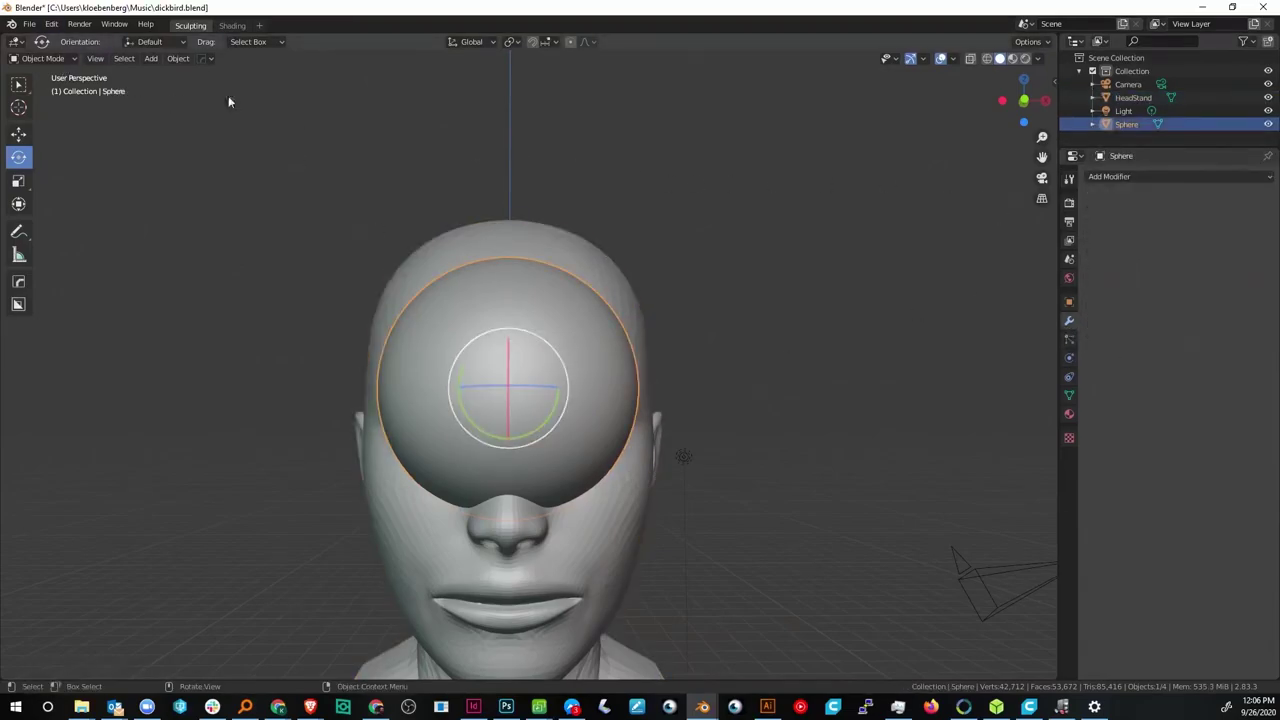
- Switch the sphere to Sculpt Mode and enable Dyntopo with constant detail at a resolution of 12.40
{"action": "left_click", "coordinate": [40, 58]}
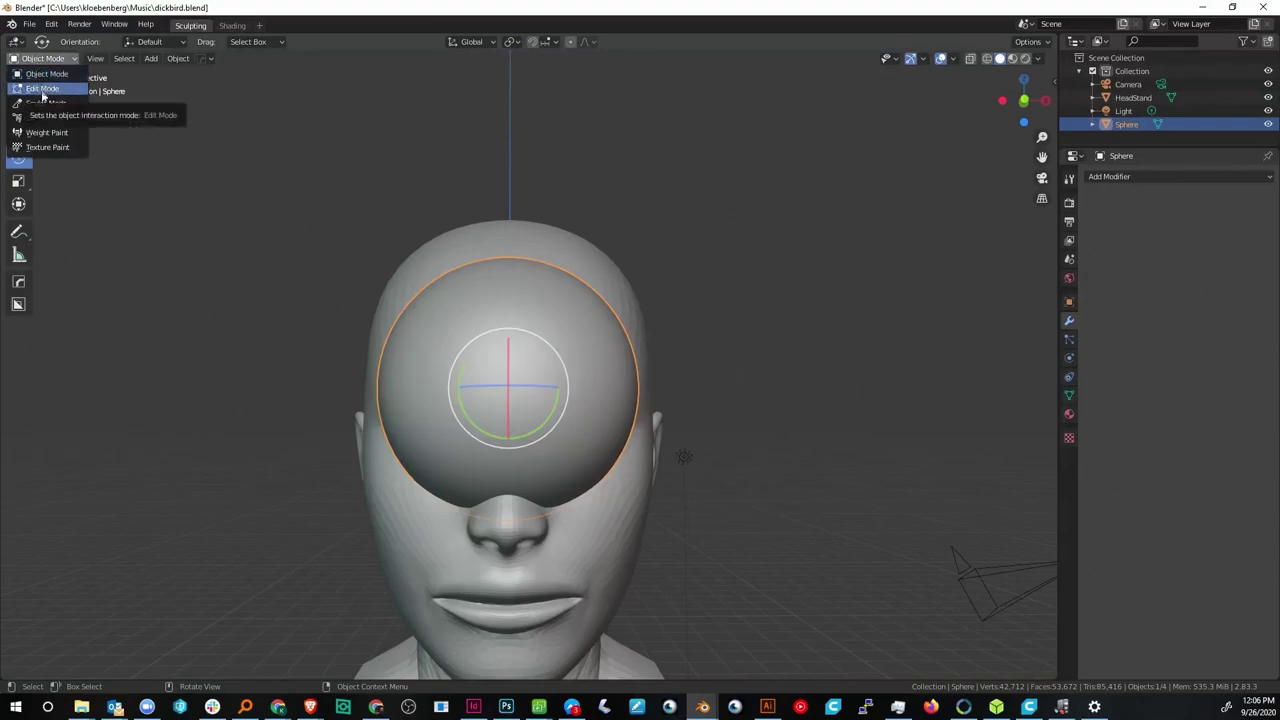
{"action": "left_click", "coordinate": [45, 103]}
{"action": "mouse_move", "coordinate": [563, 414]}
{"action": "middle_mouse_down"}
{"action": "mouse_move", "coordinate": [689, 443]}
{"action": "mouse_move", "coordinate": [609, 411]}
{"action": "mouse_move", "coordinate": [466, 409]}
{"action": "mouse_move", "coordinate": [590, 428]}
{"action": "middle_mouse_up"}
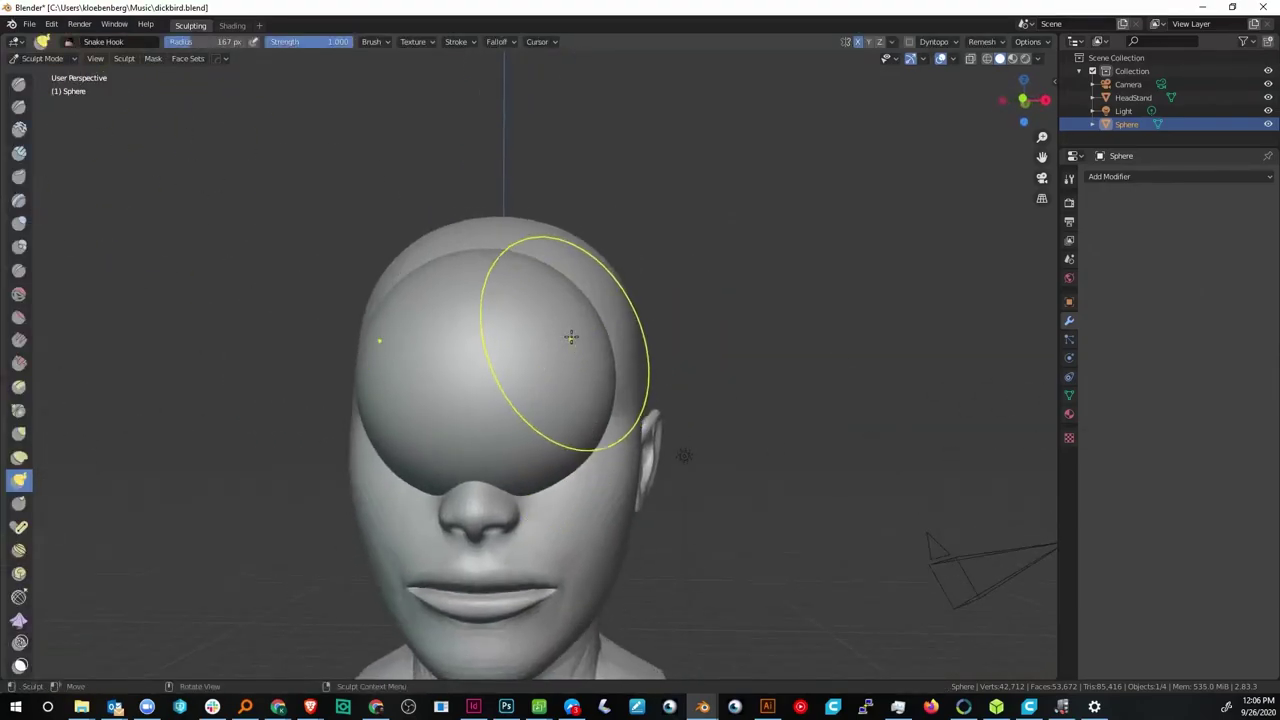
{"action": "left_click", "coordinate": [1069, 181]}
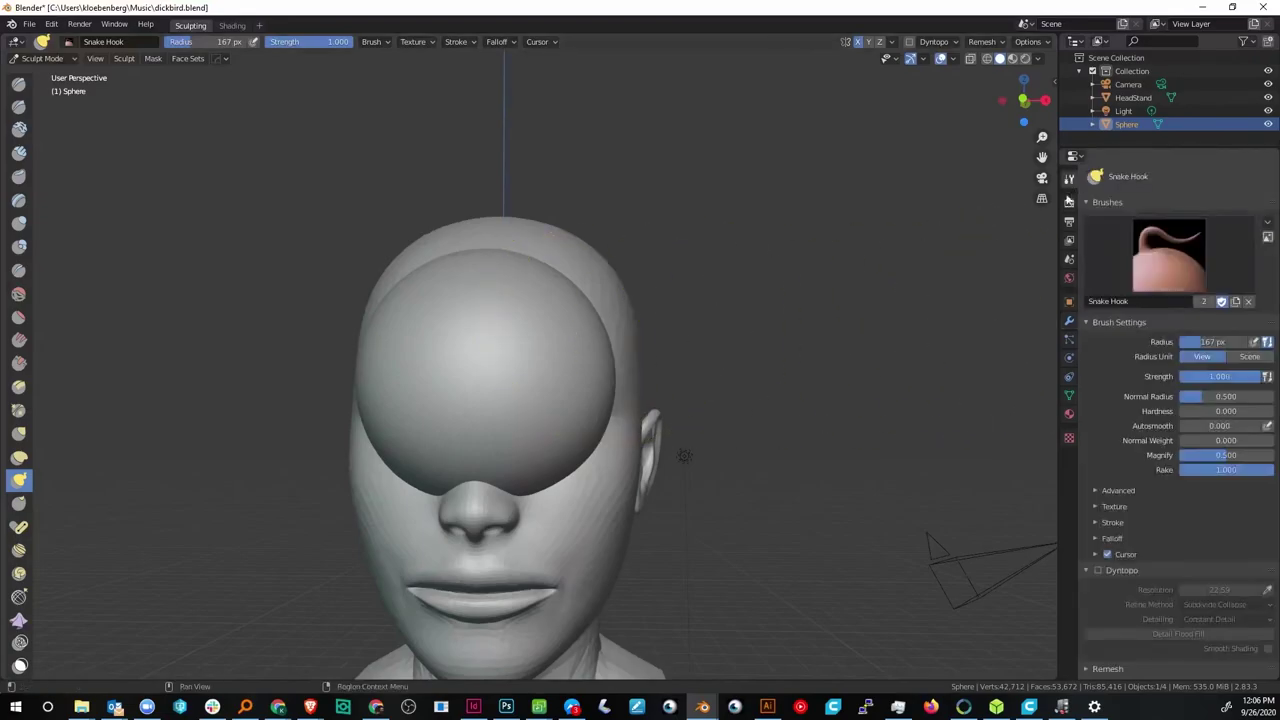
{"action": "left_click", "coordinate": [1097, 570]}
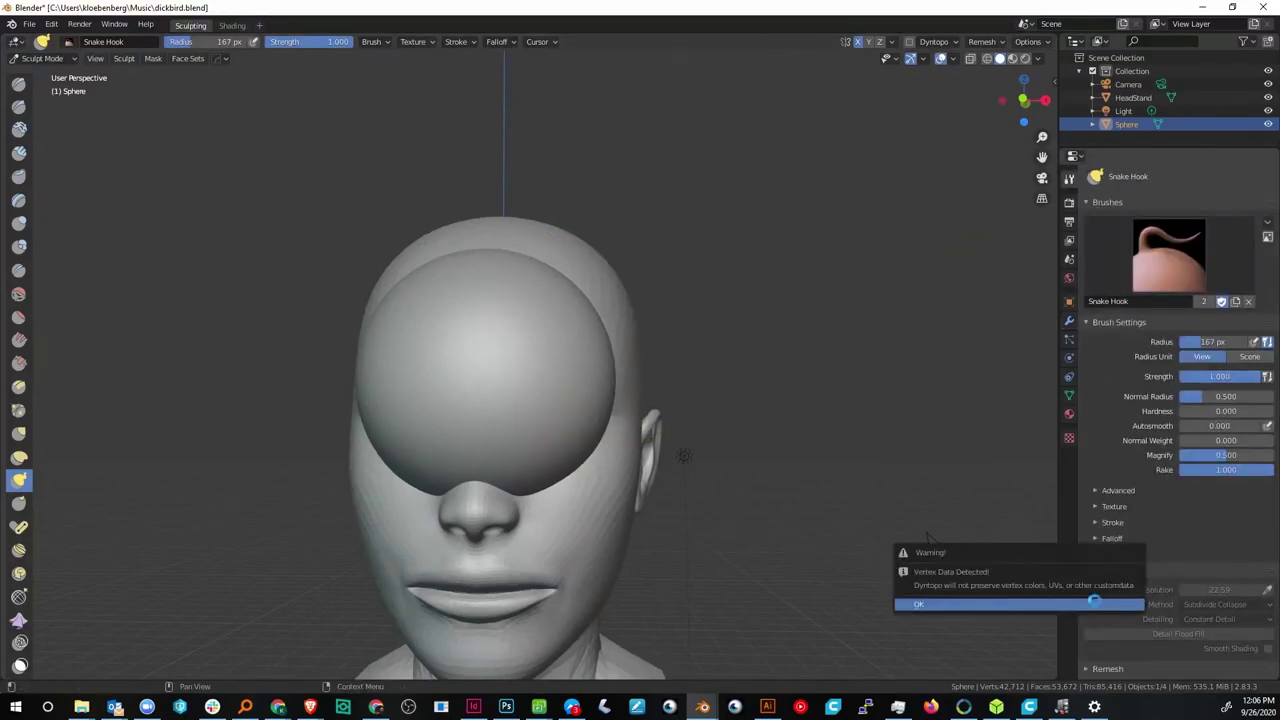
{"action": "left_click", "coordinate": [1093, 606]}
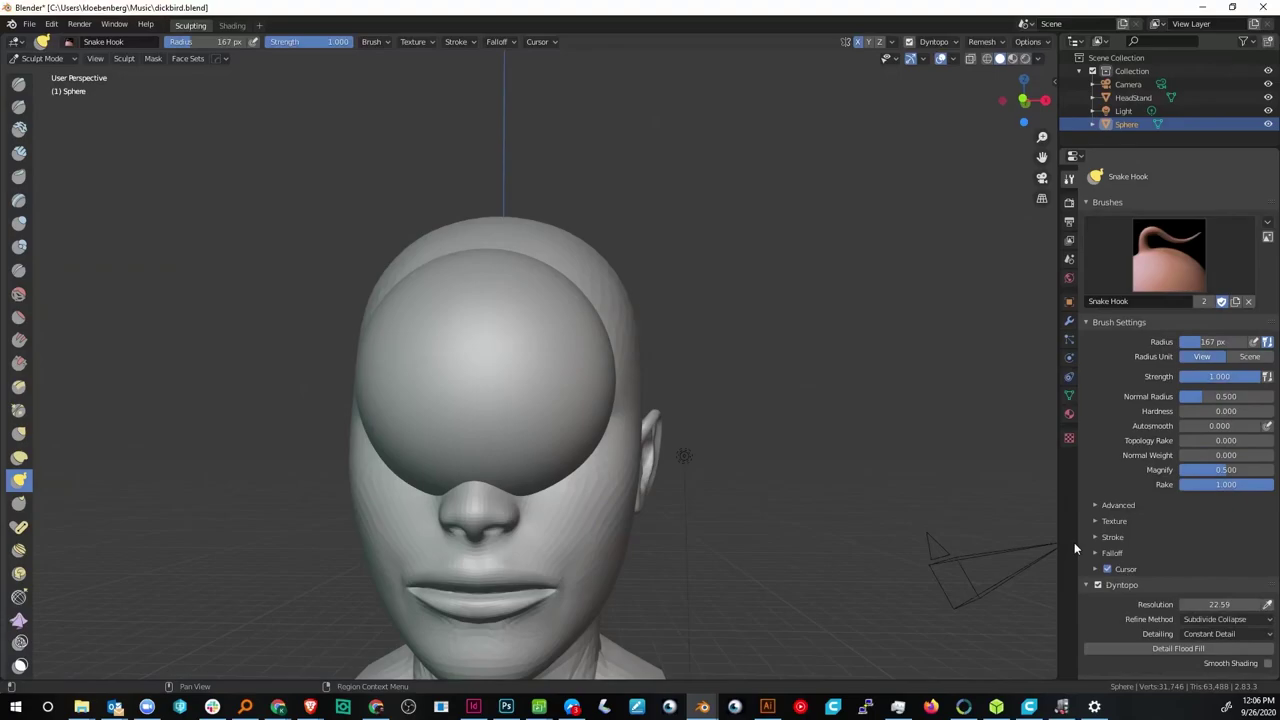
{"action": "left_click", "coordinate": [486, 370]}
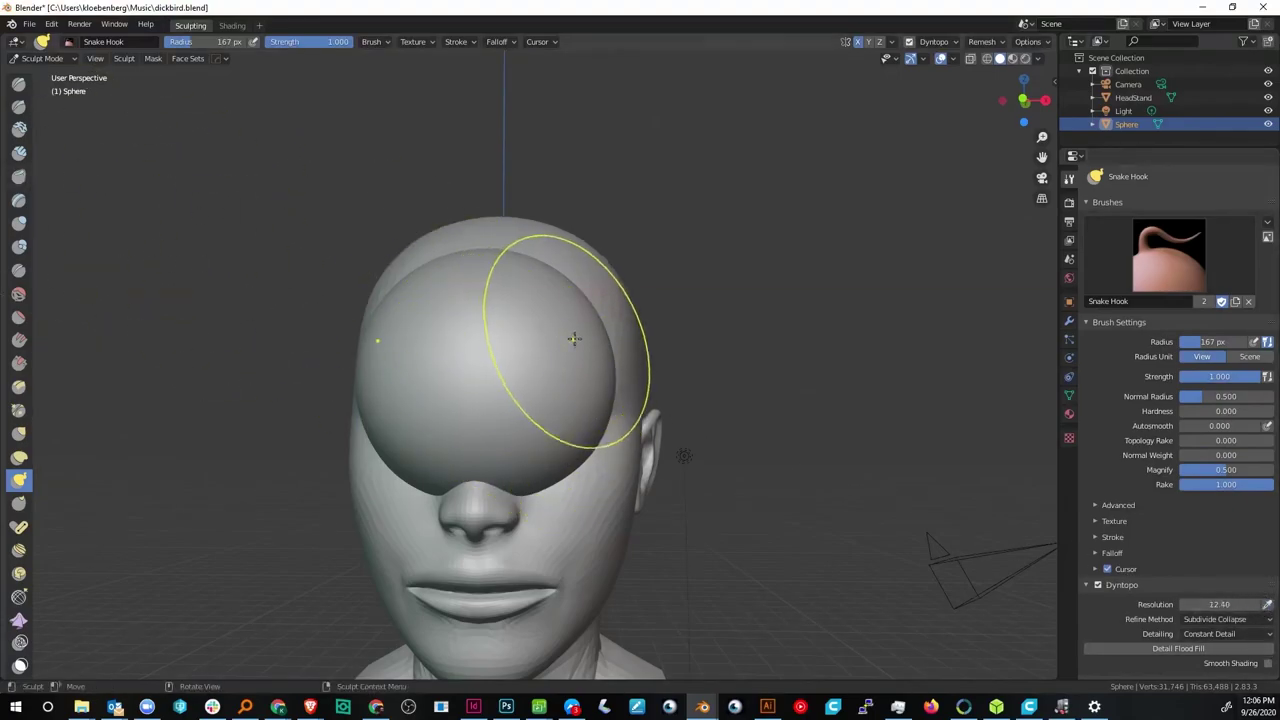
- Pull the sphere over the forehead and back around the temples with the Snake Hook brush, using X symmetry
{"action": "middle_click_drag", "start_coordinate": [573, 338], "coordinate": [587, 344]}
{"action": "left_click_drag", "start_coordinate": [596, 340], "coordinate": [635, 329]}
{"action": "mouse_move", "coordinate": [635, 329]}
{"action": "middle_mouse_down"}
{"action": "mouse_move", "coordinate": [711, 337]}
{"action": "mouse_move", "coordinate": [677, 337]}
{"action": "mouse_move", "coordinate": [706, 317]}
{"action": "mouse_move", "coordinate": [540, 351]}
{"action": "middle_mouse_up"}
{"action": "mouse_move", "coordinate": [459, 392]}
{"action": "left_mouse_down"}
{"action": "mouse_move", "coordinate": [460, 371]}
{"action": "mouse_move", "coordinate": [404, 340]}
{"action": "left_mouse_up"}
{"action": "mouse_move", "coordinate": [377, 376]}
{"action": "left_mouse_down"}
{"action": "mouse_move", "coordinate": [366, 345]}
{"action": "mouse_move", "coordinate": [424, 346]}
{"action": "left_mouse_up"}
{"action": "middle_click_drag", "start_coordinate": [440, 363], "coordinate": [540, 363]}
{"action": "mouse_move", "coordinate": [410, 358]}
{"action": "left_mouse_down"}
{"action": "mouse_move", "coordinate": [395, 336]}
{"action": "mouse_move", "coordinate": [424, 304]}
{"action": "left_mouse_up"}
{"action": "mouse_move", "coordinate": [470, 320]}
{"action": "middle_mouse_down"}
{"action": "mouse_move", "coordinate": [617, 311]}
{"action": "mouse_move", "coordinate": [483, 346]}
{"action": "mouse_move", "coordinate": [515, 348]}
{"action": "middle_mouse_up"}
{"action": "left_click_drag", "start_coordinate": [350, 315], "coordinate": [355, 289]}
{"action": "mouse_move", "coordinate": [405, 340]}
{"action": "middle_mouse_down"}
{"action": "mouse_move", "coordinate": [466, 383]}
{"action": "mouse_move", "coordinate": [435, 370]}
{"action": "middle_mouse_up"}
{"action": "left_click_drag", "start_coordinate": [348, 458], "coordinate": [354, 431]}
{"action": "mouse_move", "coordinate": [354, 431]}
{"action": "middle_mouse_down"}
{"action": "mouse_move", "coordinate": [554, 354]}
{"action": "mouse_move", "coordinate": [618, 402]}
{"action": "middle_mouse_up"}
{"action": "left_click_drag", "start_coordinate": [703, 290], "coordinate": [706, 266]}
{"action": "middle_click_drag", "start_coordinate": [706, 330], "coordinate": [440, 400]}
{"action": "left_click_drag", "start_coordinate": [523, 421], "coordinate": [523, 428]}
{"action": "mouse_move", "coordinate": [523, 424]}
{"action": "middle_mouse_down"}
{"action": "mouse_move", "coordinate": [786, 357]}
{"action": "mouse_move", "coordinate": [720, 423]}
{"action": "mouse_move", "coordinate": [440, 385]}
{"action": "middle_mouse_up"}
{"action": "left_click_drag", "start_coordinate": [360, 409], "coordinate": [345, 394]}
{"action": "middle_click_drag", "start_coordinate": [345, 394], "coordinate": [359, 436]}
{"action": "left_click_drag", "start_coordinate": [359, 436], "coordinate": [378, 430]}
{"action": "mouse_move", "coordinate": [400, 400]}
{"action": "middle_mouse_down"}
{"action": "mouse_move", "coordinate": [500, 417]}
{"action": "mouse_move", "coordinate": [310, 345]}
{"action": "middle_mouse_up"}
{"action": "left_click_drag", "start_coordinate": [320, 235], "coordinate": [342, 264]}
{"action": "middle_click_drag", "start_coordinate": [423, 297], "coordinate": [655, 436]}
{"action": "left_click_drag", "start_coordinate": [670, 425], "coordinate": [690, 465]}
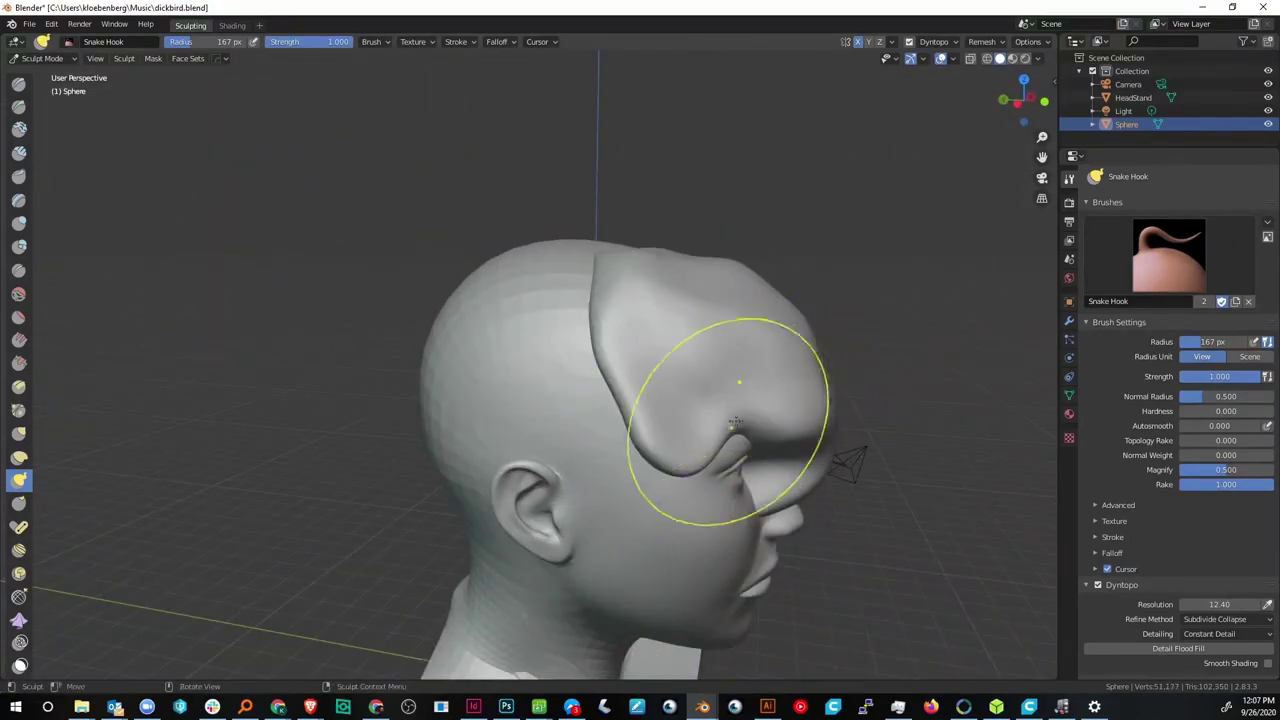
- Stretch the mask over the crown and down the bridge of the nose with Snake Hook strokes
{"action": "middle_click_drag", "start_coordinate": [726, 486], "coordinate": [440, 580]}
{"action": "left_click_drag", "start_coordinate": [410, 320], "coordinate": [408, 289]}
{"action": "mouse_move", "coordinate": [408, 380]}
{"action": "middle_mouse_down"}
{"action": "mouse_move", "coordinate": [674, 277]}
{"action": "mouse_move", "coordinate": [640, 268]}
{"action": "middle_mouse_up"}
{"action": "left_click_drag", "start_coordinate": [796, 330], "coordinate": [740, 326]}
{"action": "mouse_move", "coordinate": [745, 335]}
{"action": "middle_mouse_down"}
{"action": "mouse_move", "coordinate": [511, 423]}
{"action": "mouse_move", "coordinate": [620, 494]}
{"action": "mouse_move", "coordinate": [594, 500]}
{"action": "middle_mouse_up"}
{"action": "left_click_drag", "start_coordinate": [372, 240], "coordinate": [386, 266]}
{"action": "mouse_move", "coordinate": [420, 320]}
{"action": "middle_mouse_down"}
{"action": "mouse_move", "coordinate": [755, 350]}
{"action": "mouse_move", "coordinate": [690, 362]}
{"action": "middle_mouse_up"}
{"action": "left_click_drag", "start_coordinate": [718, 352], "coordinate": [698, 358]}
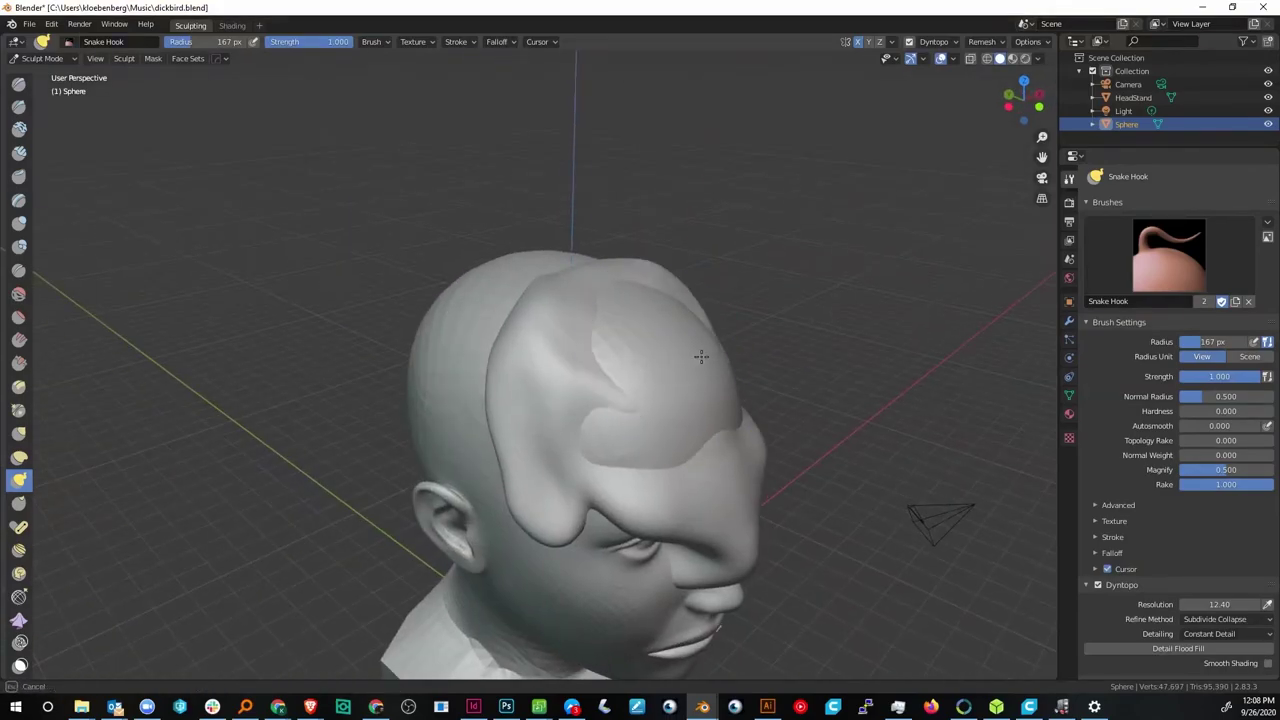
{"action": "middle_click_drag", "start_coordinate": [632, 310], "coordinate": [392, 392]}
{"action": "left_click_drag", "start_coordinate": [386, 397], "coordinate": [404, 388]}
{"action": "mouse_move", "coordinate": [400, 396]}
{"action": "middle_mouse_down"}
{"action": "mouse_move", "coordinate": [317, 394]}
{"action": "mouse_move", "coordinate": [448, 350]}
{"action": "middle_mouse_up"}
{"action": "left_click_drag", "start_coordinate": [445, 325], "coordinate": [457, 311]}
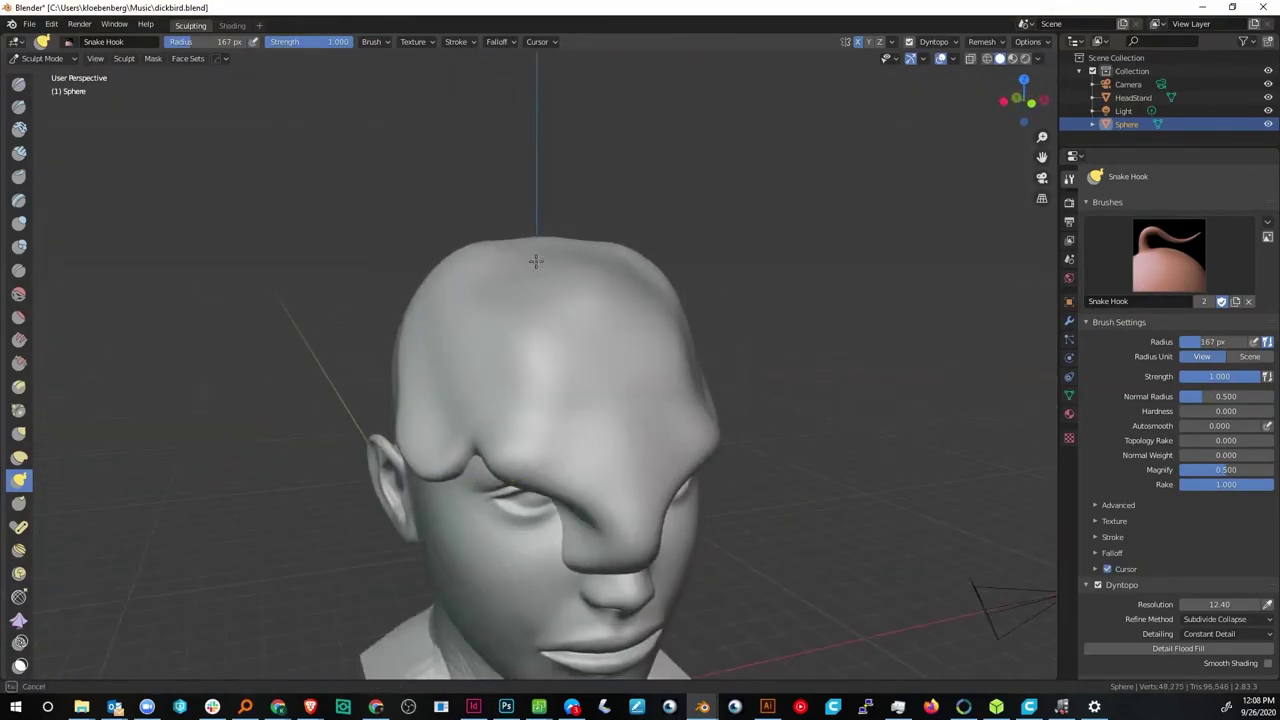
- Pull the mask's lower edge down over the eyes, nose and cheeks to just above the mouth
{"action": "middle_click_drag", "start_coordinate": [460, 320], "coordinate": [535, 400]}
{"action": "left_click_drag", "start_coordinate": [546, 444], "coordinate": [553, 422]}
{"action": "middle_click_drag", "start_coordinate": [553, 422], "coordinate": [511, 432]}
{"action": "left_click_drag", "start_coordinate": [520, 466], "coordinate": [484, 452]}
{"action": "mouse_move", "coordinate": [480, 445]}
{"action": "middle_mouse_down"}
{"action": "mouse_move", "coordinate": [528, 426]}
{"action": "mouse_move", "coordinate": [660, 460]}
{"action": "middle_mouse_up"}
{"action": "left_click_drag", "start_coordinate": [664, 464], "coordinate": [684, 456]}
{"action": "mouse_move", "coordinate": [686, 455]}
{"action": "middle_mouse_down"}
{"action": "mouse_move", "coordinate": [547, 446]}
{"action": "mouse_move", "coordinate": [483, 489]}
{"action": "mouse_move", "coordinate": [462, 482]}
{"action": "middle_mouse_up"}
{"action": "left_click_drag", "start_coordinate": [271, 466], "coordinate": [274, 500]}
{"action": "middle_click_drag", "start_coordinate": [276, 502], "coordinate": [552, 526]}
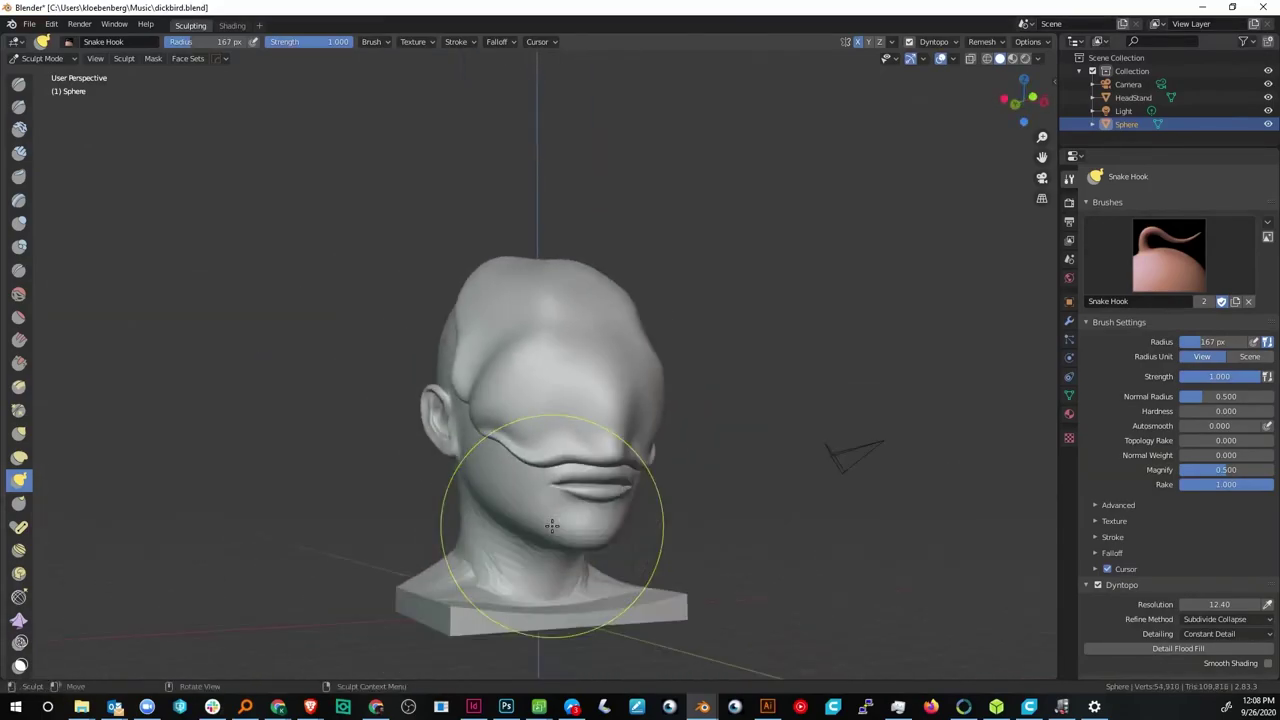
- Extend the mask down over the mouth and chin, checking its fit against the head in X-ray view
{"action": "left_click_drag", "start_coordinate": [609, 371], "coordinate": [612, 384]}
{"action": "scroll", "coordinate": [526, 397], "scroll_direction": "up", "scroll_amount": 2}
{"action": "mouse_move", "coordinate": [612, 384]}
{"action": "middle_mouse_down"}
{"action": "mouse_move", "coordinate": [526, 397]}
{"action": "mouse_move", "coordinate": [546, 411]}
{"action": "mouse_move", "coordinate": [280, 415]}
{"action": "middle_mouse_up"}
{"action": "left_click_drag", "start_coordinate": [280, 415], "coordinate": [271, 420]}
{"action": "mouse_move", "coordinate": [271, 420]}
{"action": "middle_mouse_down"}
{"action": "mouse_move", "coordinate": [480, 487]}
{"action": "mouse_move", "coordinate": [560, 436]}
{"action": "middle_mouse_up"}
{"action": "middle_click_drag", "start_coordinate": [560, 436], "coordinate": [609, 456], "text": "ctrl"}
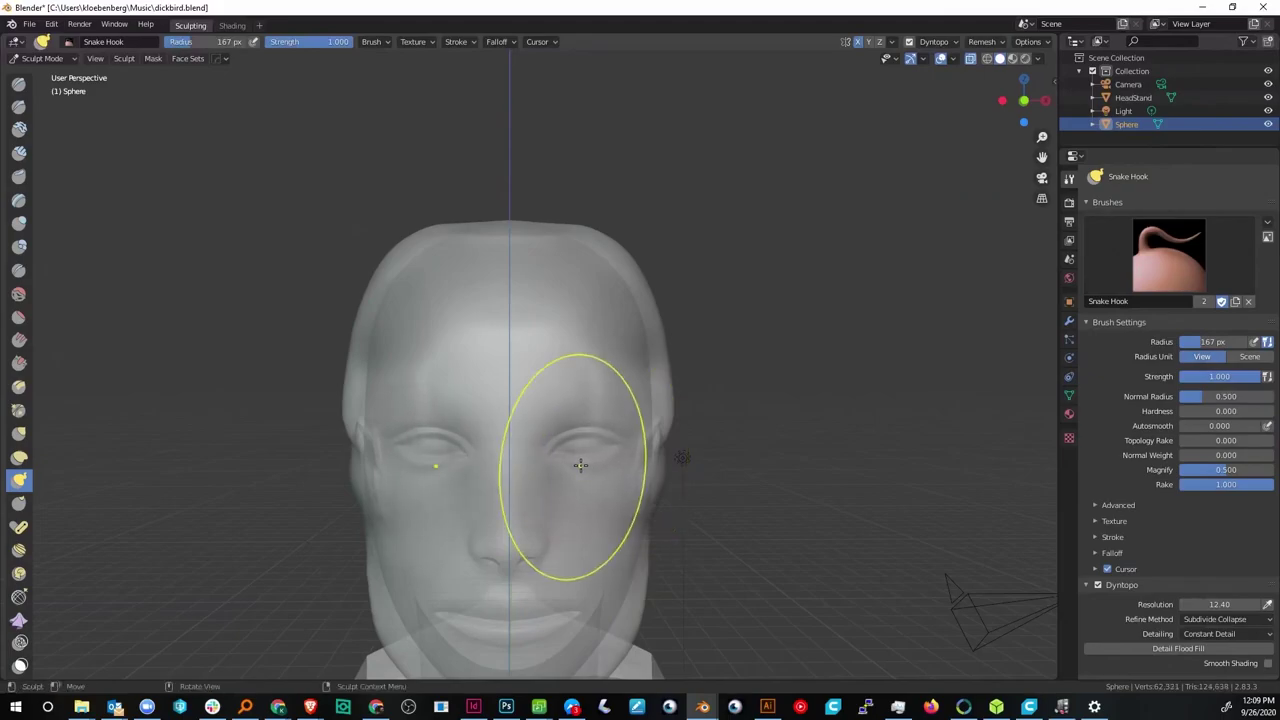
- Push the mask inward to open both eye sockets and pull out pronounced cheekbones beside them
{"action": "mouse_move", "coordinate": [565, 455]}
{"action": "middle_mouse_down"}
{"action": "mouse_move", "coordinate": [437, 505]}
{"action": "mouse_move", "coordinate": [556, 494]}
{"action": "middle_mouse_up"}
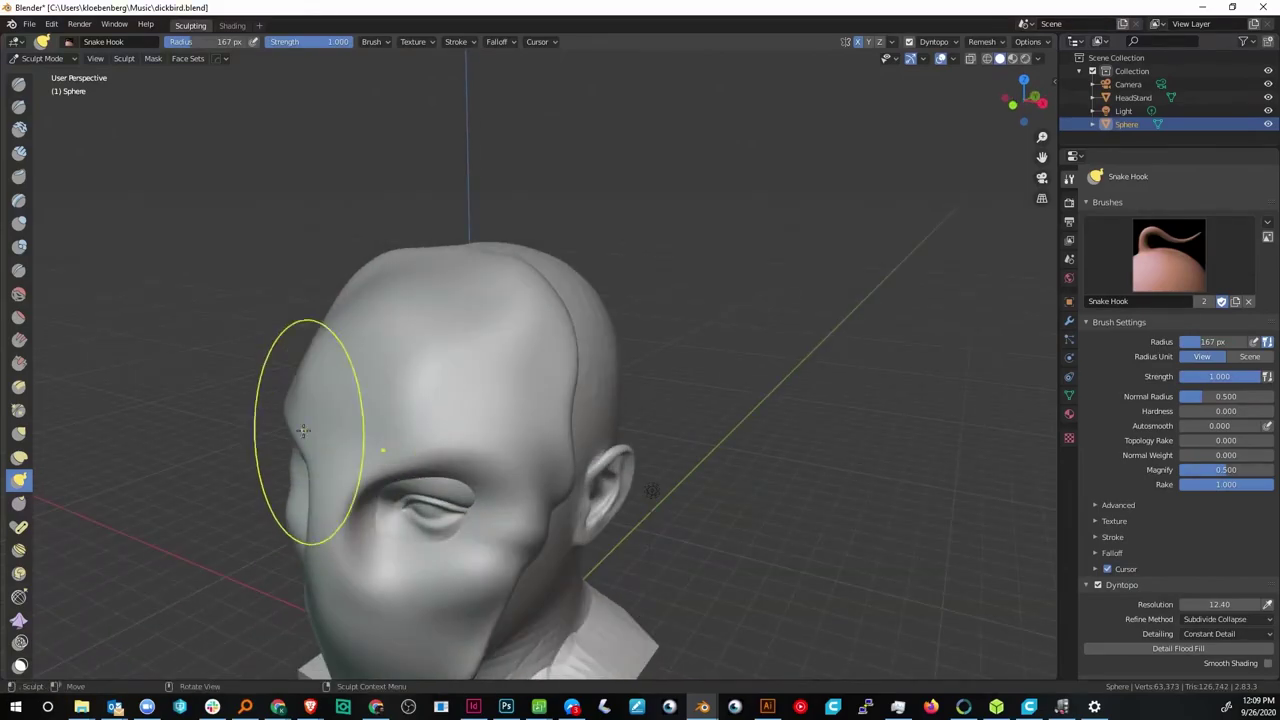
{"action": "middle_click_drag", "start_coordinate": [436, 462], "coordinate": [447, 533]}
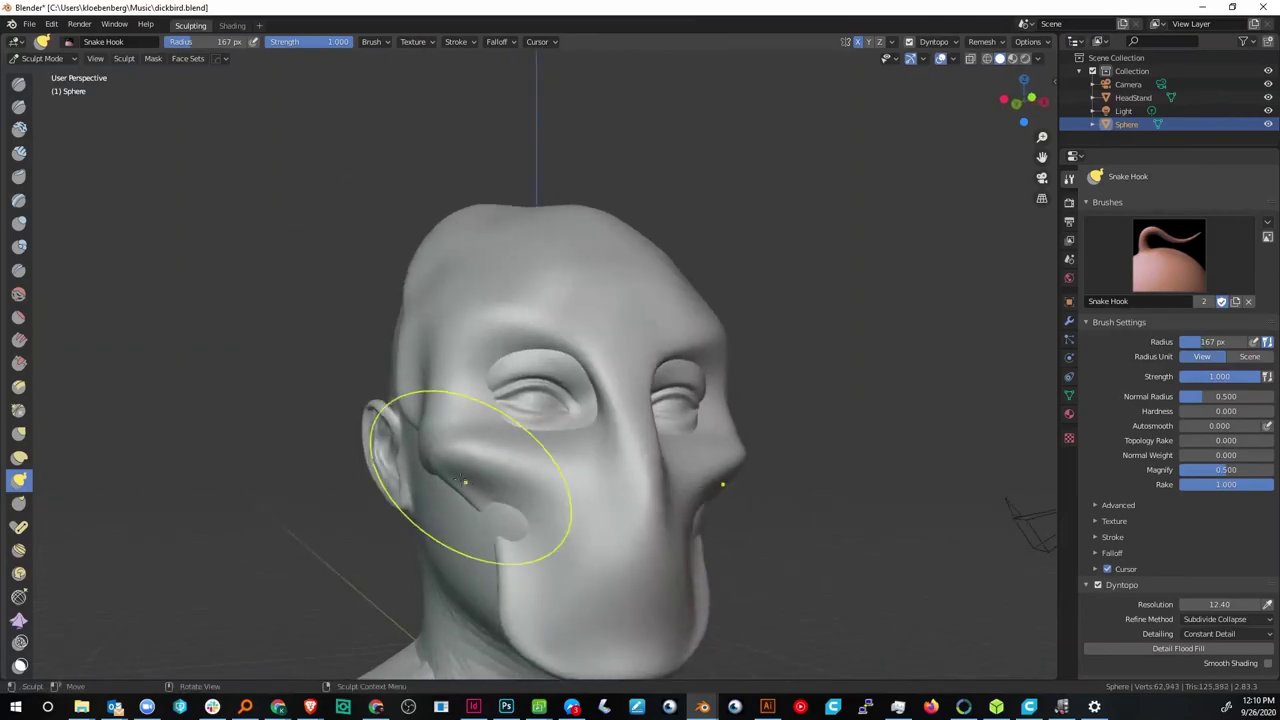
{"action": "middle_click_drag", "start_coordinate": [471, 487], "coordinate": [562, 492]}
{"action": "left_click_drag", "start_coordinate": [808, 514], "coordinate": [745, 497]}
{"action": "middle_click_drag", "start_coordinate": [690, 480], "coordinate": [557, 459]}
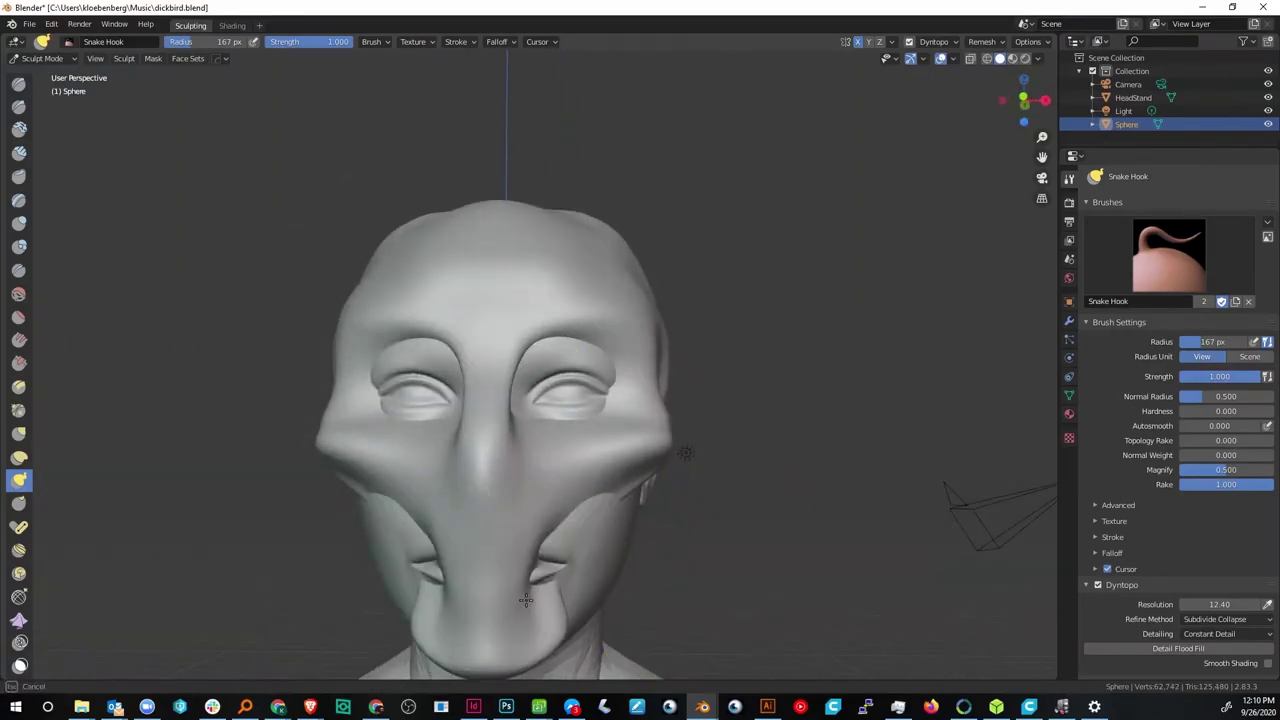
- Reshape the sides of the mask's mouth and chin area with Snake Hook strokes, then resize the brush
{"action": "left_click_drag", "start_coordinate": [383, 541], "coordinate": [385, 543]}
{"action": "mouse_move", "coordinate": [385, 543]}
{"action": "middle_mouse_down"}
{"action": "mouse_move", "coordinate": [450, 528]}
{"action": "mouse_move", "coordinate": [256, 515]}
{"action": "middle_mouse_up"}
{"action": "left_click_drag", "start_coordinate": [251, 514], "coordinate": [280, 511]}
{"action": "mouse_move", "coordinate": [280, 511]}
{"action": "middle_mouse_down"}
{"action": "mouse_move", "coordinate": [506, 526]}
{"action": "mouse_move", "coordinate": [392, 530]}
{"action": "middle_mouse_up"}
{"action": "mouse_move", "coordinate": [233, 493]}
{"action": "middle_mouse_down"}
{"action": "mouse_move", "coordinate": [500, 480]}
{"action": "mouse_move", "coordinate": [340, 530]}
{"action": "middle_mouse_up"}
{"action": "key", "text": "f"}
{"action": "left_click", "coordinate": [400, 525]}
{"action": "left_click_drag", "start_coordinate": [425, 510], "coordinate": [432, 540]}
{"action": "mouse_move", "coordinate": [432, 540]}
{"action": "middle_mouse_down"}
{"action": "mouse_move", "coordinate": [362, 520]}
{"action": "mouse_move", "coordinate": [426, 520]}
{"action": "mouse_move", "coordinate": [363, 486]}
{"action": "mouse_move", "coordinate": [394, 480]}
{"action": "mouse_move", "coordinate": [375, 510]}
{"action": "mouse_move", "coordinate": [505, 530]}
{"action": "middle_mouse_up"}
- Resize the Snake Hook brush and shape the cheekbones and the mask's lower edge into a skull-like upper jaw
{"action": "key", "text": "f"}
{"action": "left_click", "coordinate": [405, 512]}
{"action": "left_click_drag", "start_coordinate": [510, 535], "coordinate": [523, 545]}
{"action": "mouse_move", "coordinate": [545, 500]}
{"action": "middle_mouse_down"}
{"action": "mouse_move", "coordinate": [491, 508]}
{"action": "mouse_move", "coordinate": [580, 475]}
{"action": "middle_mouse_up"}
{"action": "left_click_drag", "start_coordinate": [845, 525], "coordinate": [805, 525]}
{"action": "mouse_move", "coordinate": [640, 490]}
{"action": "middle_mouse_down"}
{"action": "mouse_move", "coordinate": [480, 470]}
{"action": "mouse_move", "coordinate": [326, 552]}
{"action": "mouse_move", "coordinate": [540, 505]}
{"action": "middle_mouse_up"}
{"action": "left_click_drag", "start_coordinate": [580, 495], "coordinate": [592, 490]}
{"action": "mouse_move", "coordinate": [560, 485]}
{"action": "middle_mouse_down"}
{"action": "mouse_move", "coordinate": [491, 480]}
{"action": "mouse_move", "coordinate": [570, 475]}
{"action": "mouse_move", "coordinate": [640, 490]}
{"action": "mouse_move", "coordinate": [575, 490]}
{"action": "middle_mouse_up"}
{"action": "scroll", "coordinate": [400, 460], "scroll_direction": "up", "scroll_amount": 2}
{"action": "middle_click_drag", "start_coordinate": [330, 455], "coordinate": [385, 450]}
{"action": "left_click_drag", "start_coordinate": [383, 460], "coordinate": [368, 470]}
{"action": "mouse_move", "coordinate": [260, 440]}
{"action": "middle_mouse_down"}
{"action": "mouse_move", "coordinate": [150, 405]}
{"action": "mouse_move", "coordinate": [258, 393]}
{"action": "mouse_move", "coordinate": [140, 395]}
{"action": "middle_mouse_up"}
- Adjust the brush size and sculpt the mask's brow ridges, eye socket rims and nose cavity
{"action": "key", "text": "f"}
{"action": "left_click", "coordinate": [450, 386]}
{"action": "mouse_move", "coordinate": [560, 385]}
{"action": "middle_mouse_down"}
{"action": "mouse_move", "coordinate": [520, 383]}
{"action": "mouse_move", "coordinate": [628, 400]}
{"action": "middle_mouse_up"}
{"action": "middle_click_drag", "start_coordinate": [480, 495], "coordinate": [430, 500]}
{"action": "left_click_drag", "start_coordinate": [385, 540], "coordinate": [362, 558]}
{"action": "middle_click_drag", "start_coordinate": [362, 558], "coordinate": [651, 514]}
{"action": "middle_click_drag", "start_coordinate": [694, 460], "coordinate": [520, 420]}
{"action": "left_click_drag", "start_coordinate": [129, 374], "coordinate": [106, 367]}
{"action": "middle_click_drag", "start_coordinate": [140, 375], "coordinate": [265, 415]}
{"action": "left_click_drag", "start_coordinate": [430, 300], "coordinate": [425, 322]}
{"action": "middle_click_drag", "start_coordinate": [425, 340], "coordinate": [320, 350]}
{"action": "mouse_move", "coordinate": [320, 350]}
{"action": "middle_mouse_down"}
{"action": "mouse_move", "coordinate": [409, 425]}
{"action": "mouse_move", "coordinate": [466, 386]}
{"action": "mouse_move", "coordinate": [177, 363]}
{"action": "mouse_move", "coordinate": [223, 329]}
{"action": "mouse_move", "coordinate": [240, 419]}
{"action": "mouse_move", "coordinate": [150, 395]}
{"action": "middle_mouse_up"}
{"action": "left_click_drag", "start_coordinate": [106, 371], "coordinate": [114, 350]}
{"action": "mouse_move", "coordinate": [120, 350]}
{"action": "middle_mouse_down"}
{"action": "mouse_move", "coordinate": [265, 375]}
{"action": "mouse_move", "coordinate": [195, 420]}
{"action": "middle_mouse_up"}
- Enlarge the Snake Hook brush and refine the cheekbones and the jaw edge along the upper lip
{"action": "key", "text": "bracketright"}
{"action": "key", "text": "bracketright"}
{"action": "key", "text": "bracketright"}
{"action": "left_click_drag", "start_coordinate": [194, 480], "coordinate": [214, 484]}
{"action": "mouse_move", "coordinate": [225, 485]}
{"action": "middle_mouse_down"}
{"action": "mouse_move", "coordinate": [310, 497]}
{"action": "mouse_move", "coordinate": [130, 510]}
{"action": "middle_mouse_up"}
{"action": "left_click_drag", "start_coordinate": [136, 516], "coordinate": [146, 530]}
{"action": "middle_click_drag", "start_coordinate": [146, 520], "coordinate": [300, 400]}
{"action": "left_click_drag", "start_coordinate": [335, 298], "coordinate": [335, 285]}
{"action": "scroll", "coordinate": [328, 484], "scroll_direction": "up", "scroll_amount": 3}
{"action": "left_click_drag", "start_coordinate": [287, 490], "coordinate": [285, 495]}
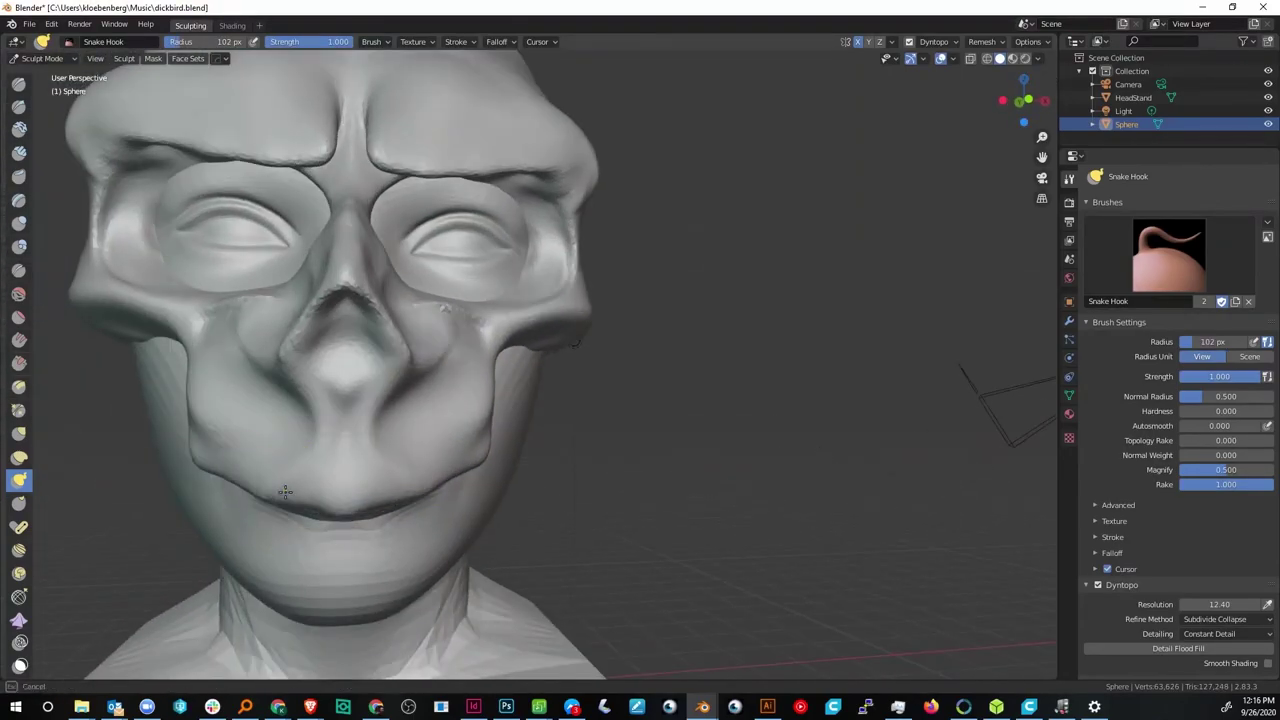
{"action": "middle_click_drag", "start_coordinate": [204, 409], "coordinate": [574, 494]}
{"action": "middle_click_drag", "start_coordinate": [588, 440], "coordinate": [666, 463]}
{"action": "left_click_drag", "start_coordinate": [666, 463], "coordinate": [656, 466]}
- Set the Snake Hook radius to 68 px and refine the mask's brow, cheekbone and nose details
{"action": "key", "text": "f"}
{"action": "left_click", "coordinate": [672, 466]}
{"action": "middle_click_drag", "start_coordinate": [666, 468], "coordinate": [338, 531]}
{"action": "scroll", "coordinate": [397, 514], "scroll_direction": "down", "scroll_amount": 1}
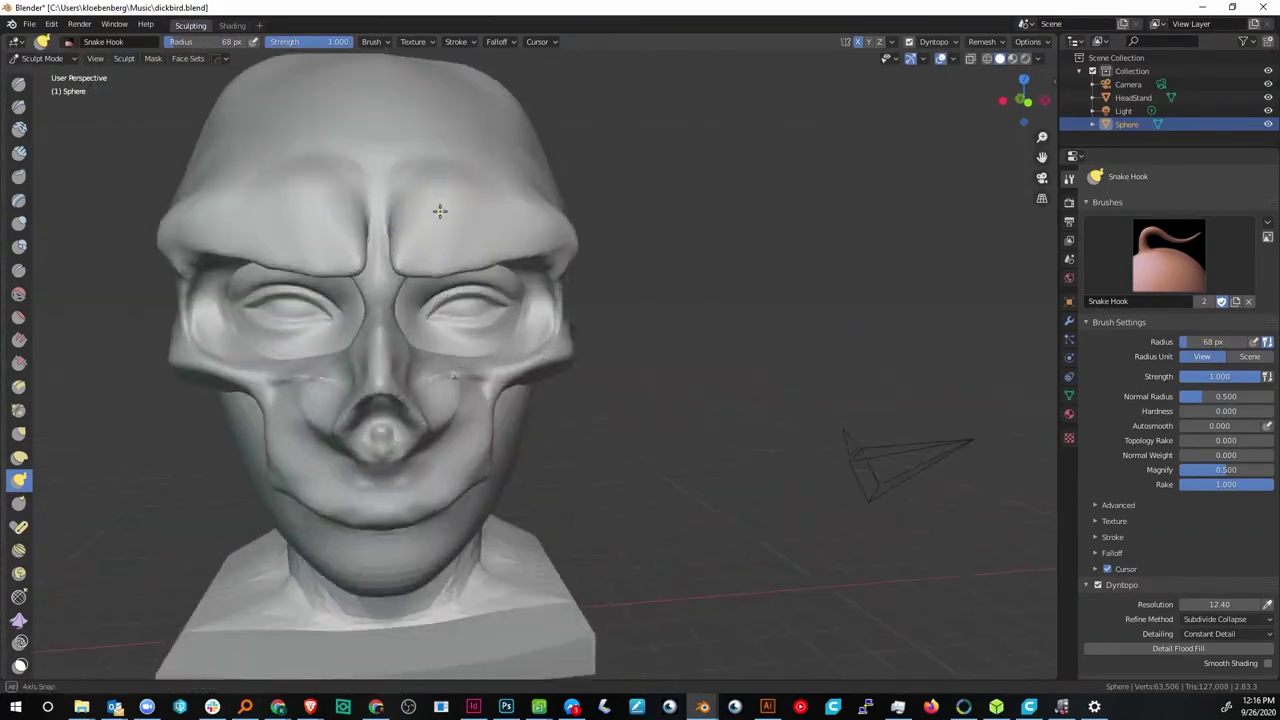
{"action": "left_click_drag", "start_coordinate": [183, 204], "coordinate": [177, 172]}
{"action": "left_click_drag", "start_coordinate": [174, 350], "coordinate": [158, 325]}
{"action": "mouse_move", "coordinate": [740, 285]}
{"action": "middle_mouse_down"}
{"action": "mouse_move", "coordinate": [466, 323]}
{"action": "mouse_move", "coordinate": [812, 302]}
{"action": "middle_mouse_up"}
{"action": "left_click_drag", "start_coordinate": [380, 350], "coordinate": [394, 356]}
{"action": "middle_click_drag", "start_coordinate": [410, 425], "coordinate": [453, 370]}
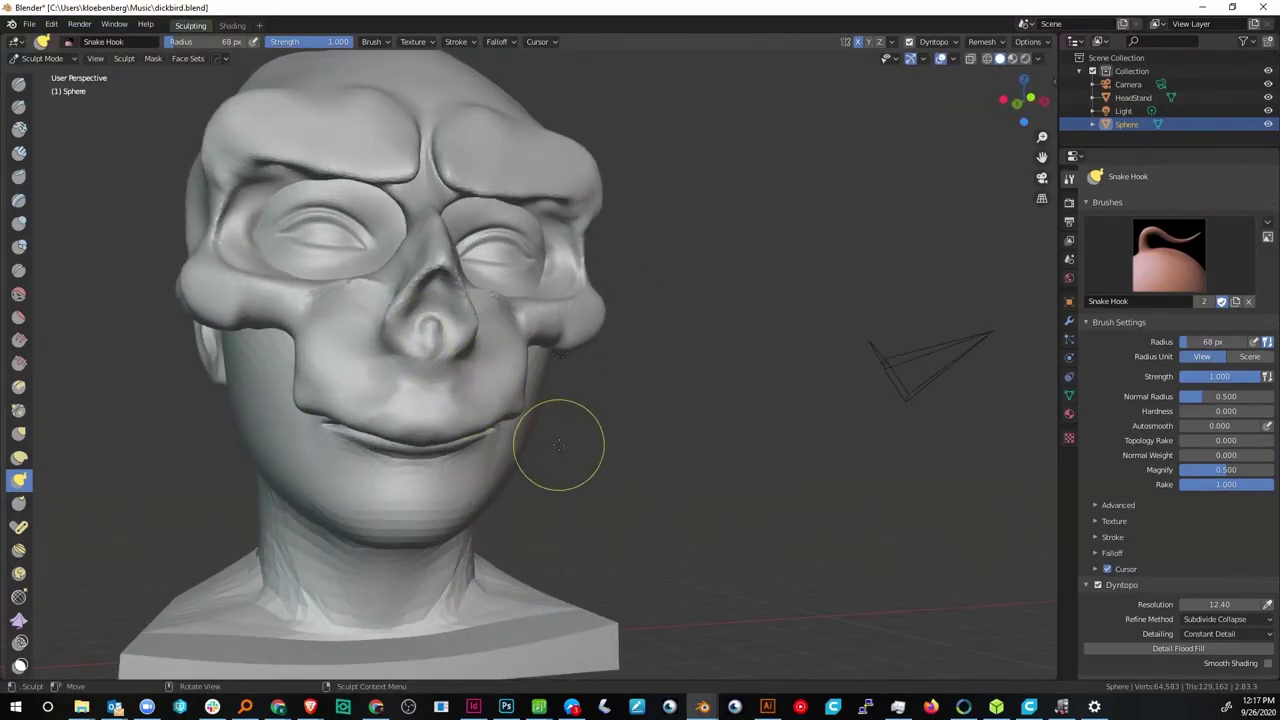
{"action": "middle_click_drag", "start_coordinate": [628, 444], "coordinate": [594, 456]}
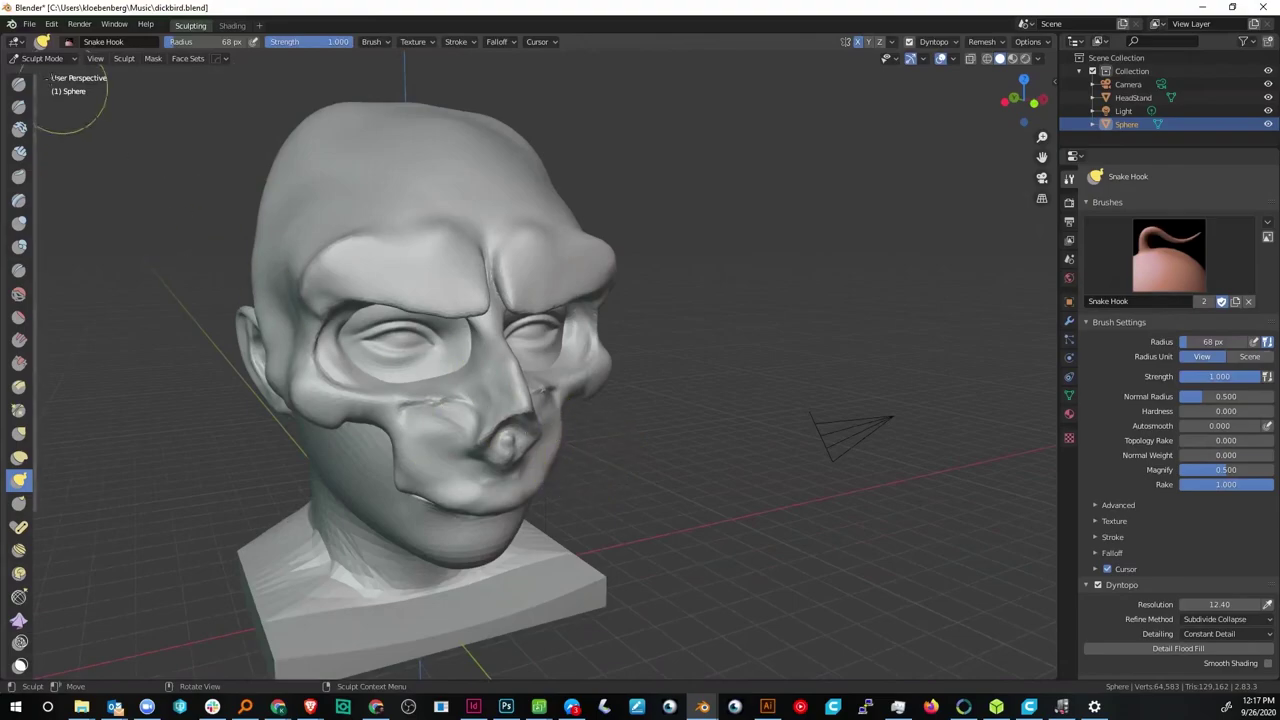
- Return the mask to Object Mode and inspect the sculpted shape from several sides
{"action": "left_click", "coordinate": [45, 58]}
{"action": "left_click", "coordinate": [47, 75]}
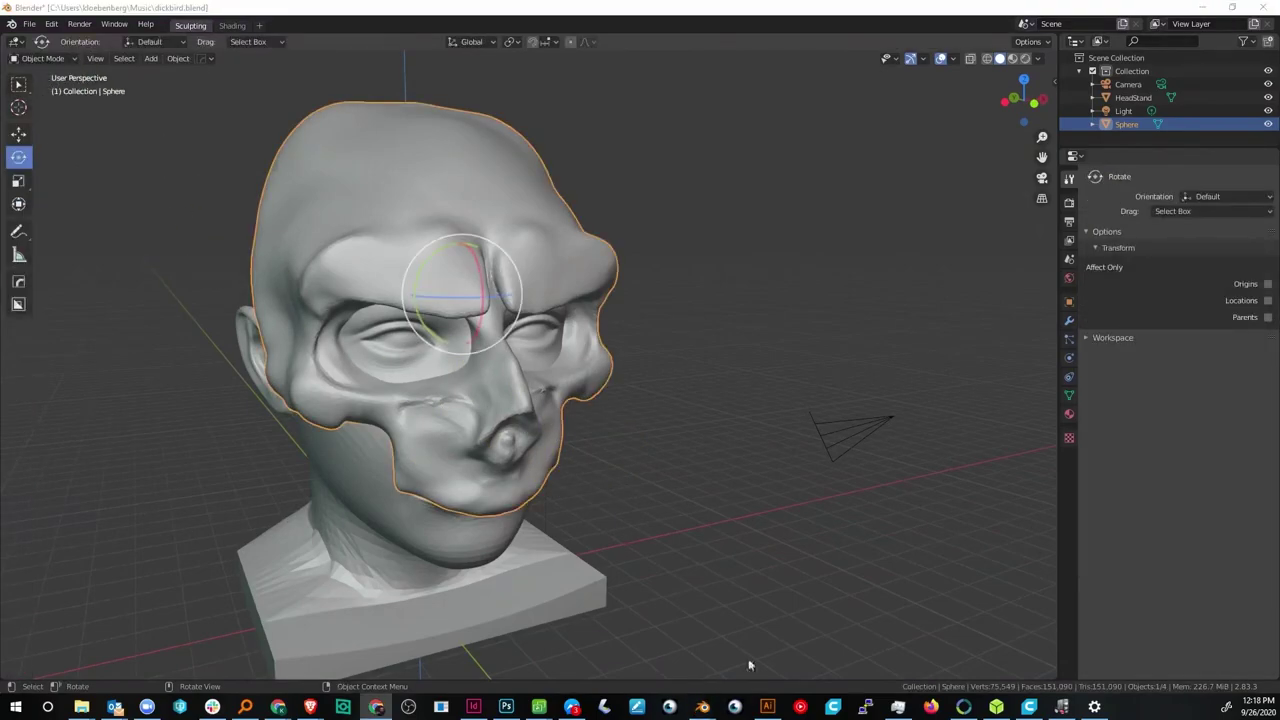
{"action": "middle_click_drag", "start_coordinate": [722, 500], "coordinate": [602, 476]}
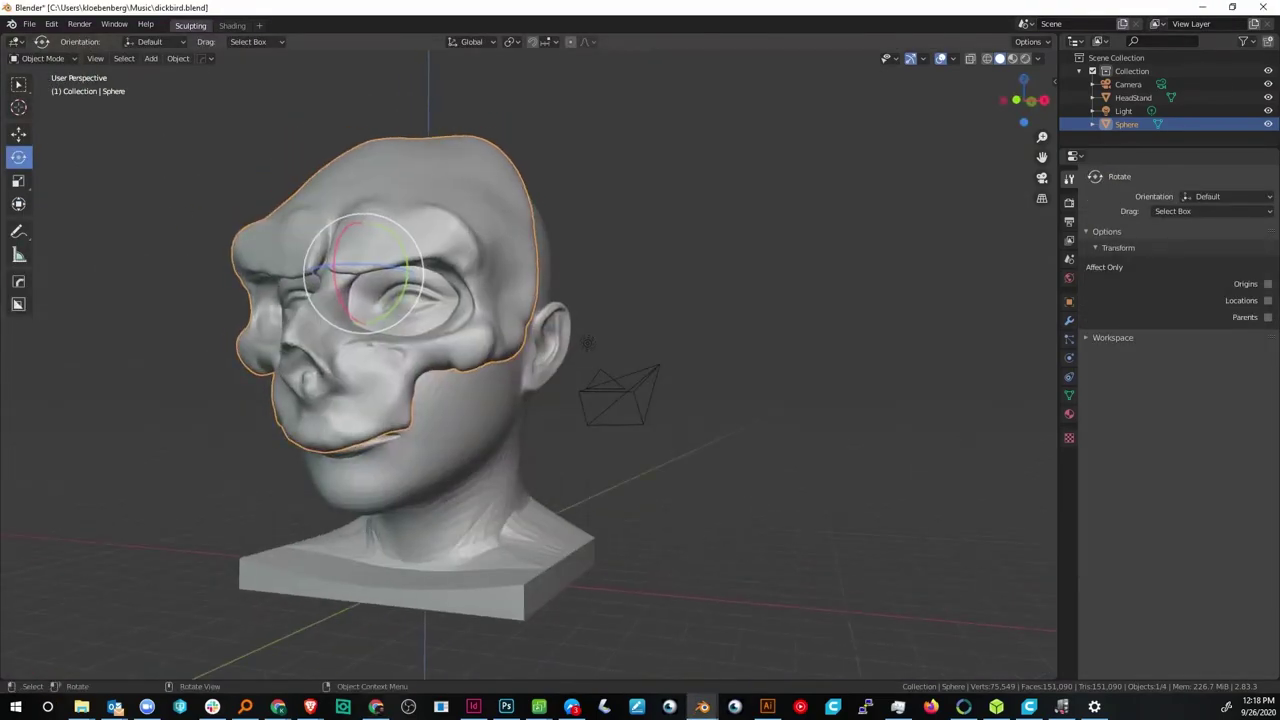
{"action": "middle_click_drag", "start_coordinate": [825, 650], "coordinate": [494, 560]}
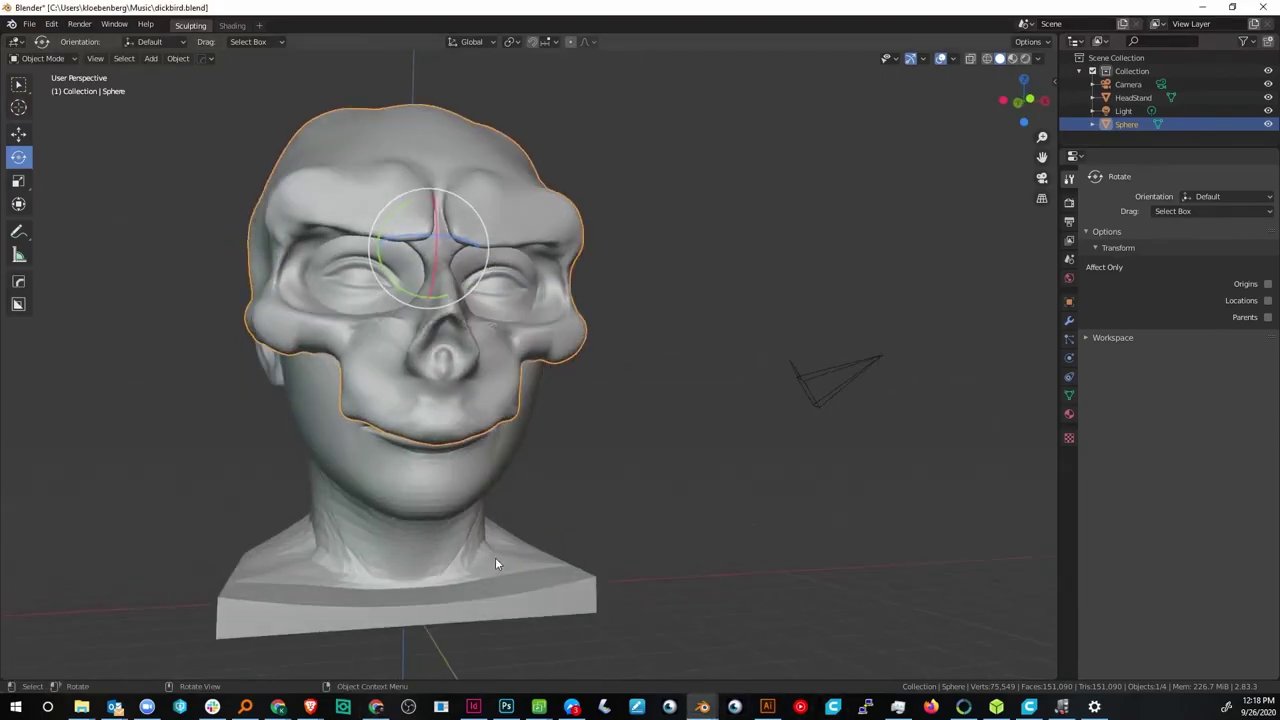
- Add a cube mesh and move it along Y to just in front of the mask's mouth
{"action": "key", "text": "shift+a"}
{"action": "mouse_move", "coordinate": [505, 421]}
{"action": "left_click", "coordinate": [547, 125]}
{"action": "middle_click_drag", "start_coordinate": [606, 126], "coordinate": [654, 306]}
{"action": "key", "text": "g"}
{"action": "left_click", "coordinate": [698, 188]}
{"action": "key", "text": "g"}
{"action": "key", "text": "y"}
{"action": "left_click", "coordinate": [815, 193]}
{"action": "middle_click_drag", "start_coordinate": [815, 193], "coordinate": [686, 224]}
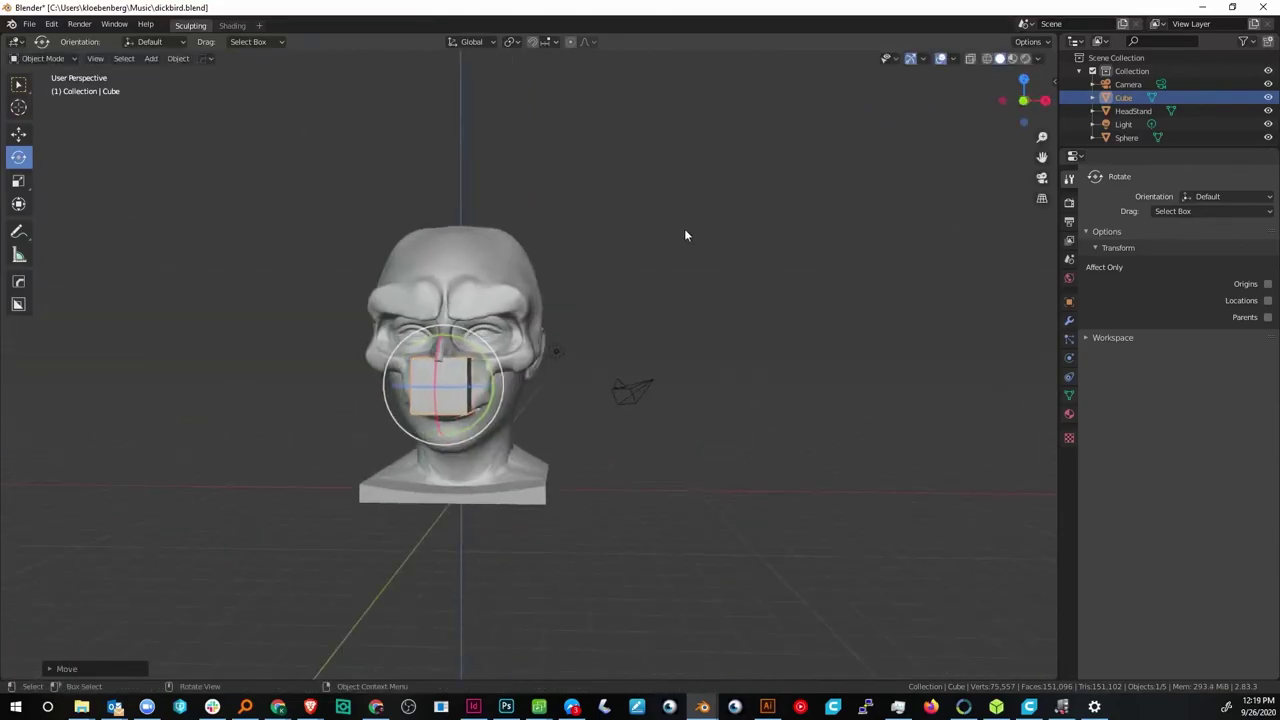
- Flatten the cube along the Y axis to about 0.31 of its depth
{"action": "scroll", "coordinate": [487, 429], "scroll_direction": "up", "scroll_amount": 6}
{"action": "scroll", "coordinate": [450, 445], "scroll_direction": "down", "scroll_amount": 5}
{"action": "middle_click_drag", "start_coordinate": [493, 438], "coordinate": [600, 450]}
{"action": "key", "text": "s"}
{"action": "key", "text": "x"}
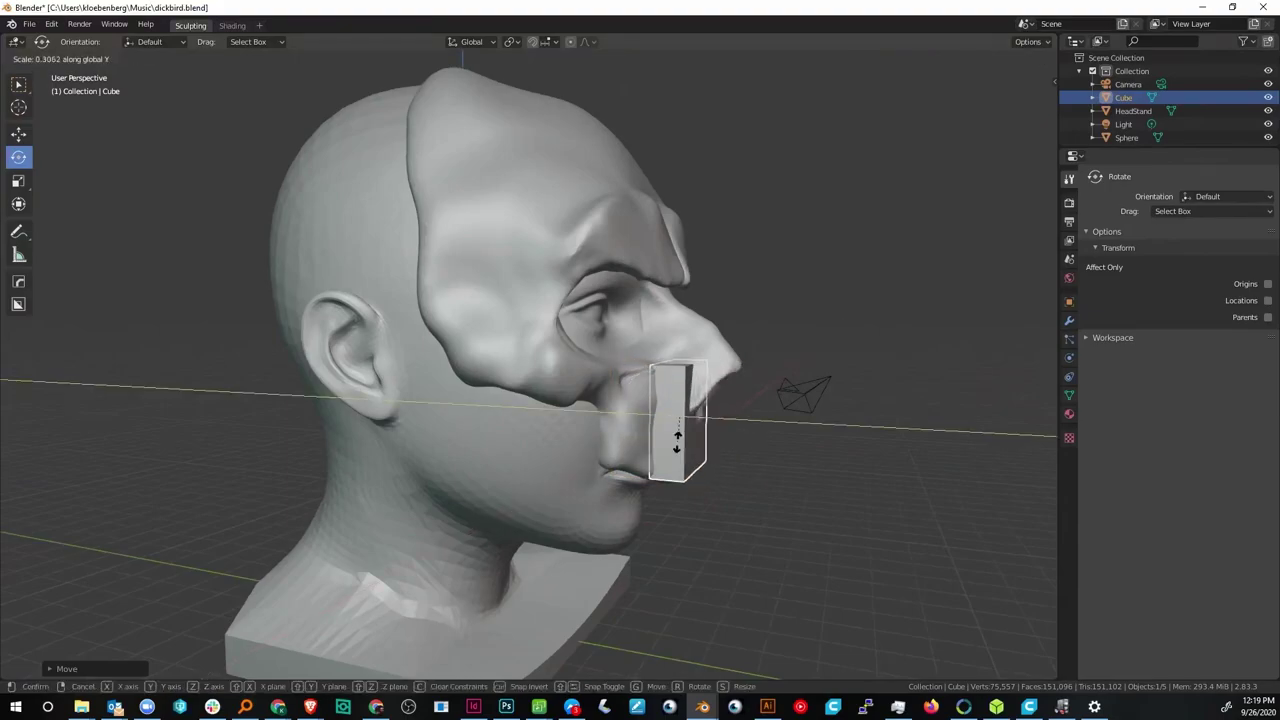
{"action": "left_click", "coordinate": [678, 435]}
{"action": "middle_click_drag", "start_coordinate": [718, 438], "coordinate": [622, 444]}
{"action": "scroll", "coordinate": [560, 450], "scroll_direction": "up", "scroll_amount": 5}
{"action": "middle_click_drag", "start_coordinate": [419, 465], "coordinate": [515, 437], "text": "shift"}
{"action": "middle_click_drag", "start_coordinate": [515, 437], "coordinate": [508, 453]}
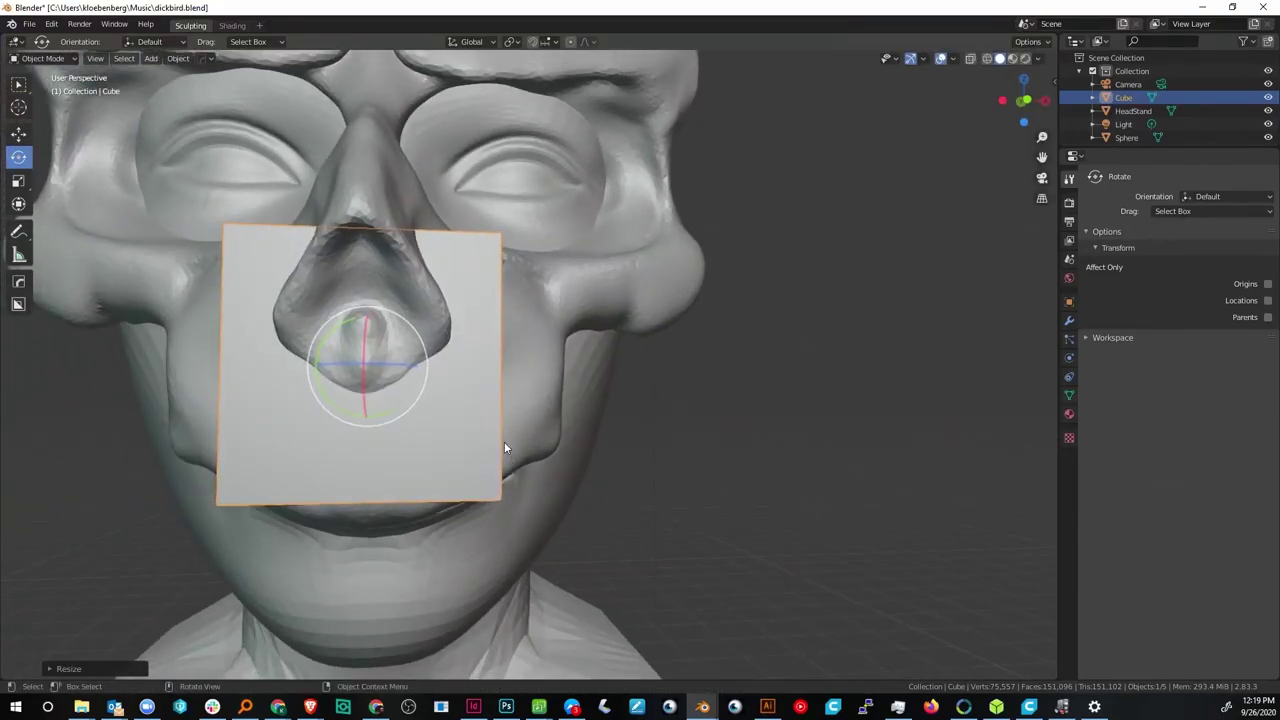
- Shrink the flattened cube to tooth size, place it on the mask's upper lip edge and give it a subdivision surface
{"action": "key", "text": "g"}
{"action": "key", "text": "x"}
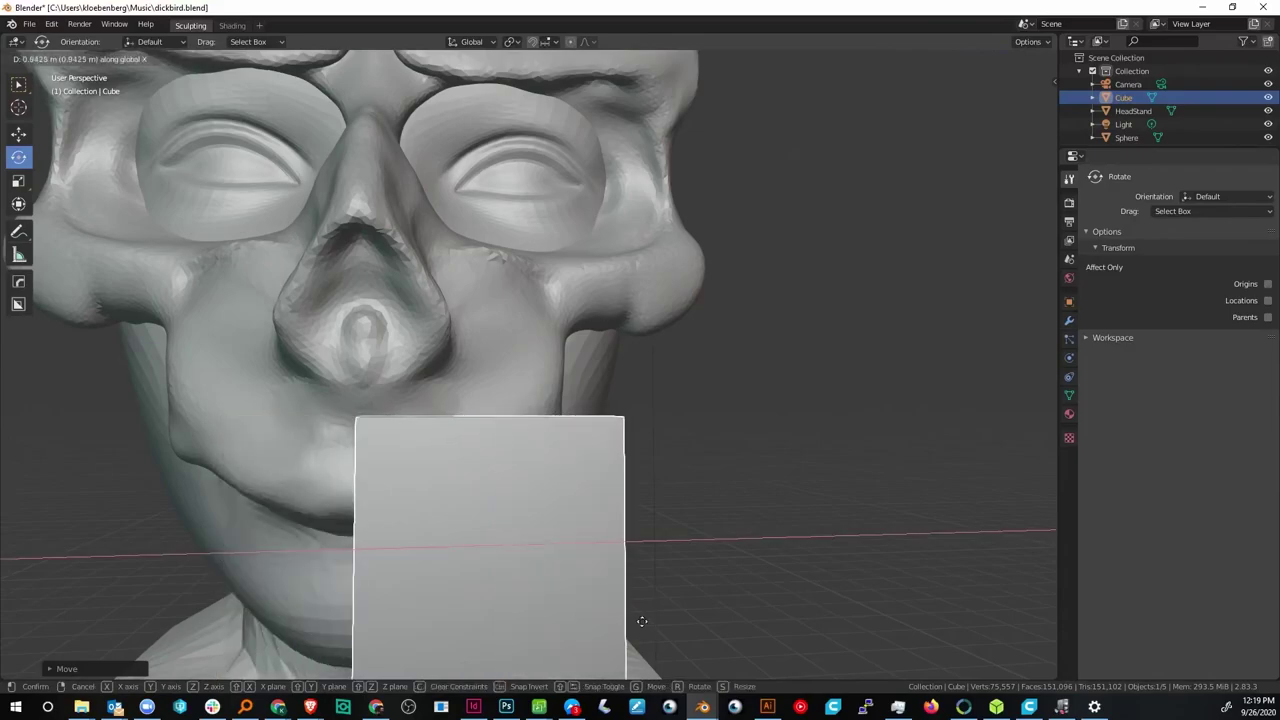
{"action": "left_click", "coordinate": [642, 621]}
{"action": "key", "text": "s"}
{"action": "left_click", "coordinate": [533, 552]}
{"action": "key", "text": "g"}
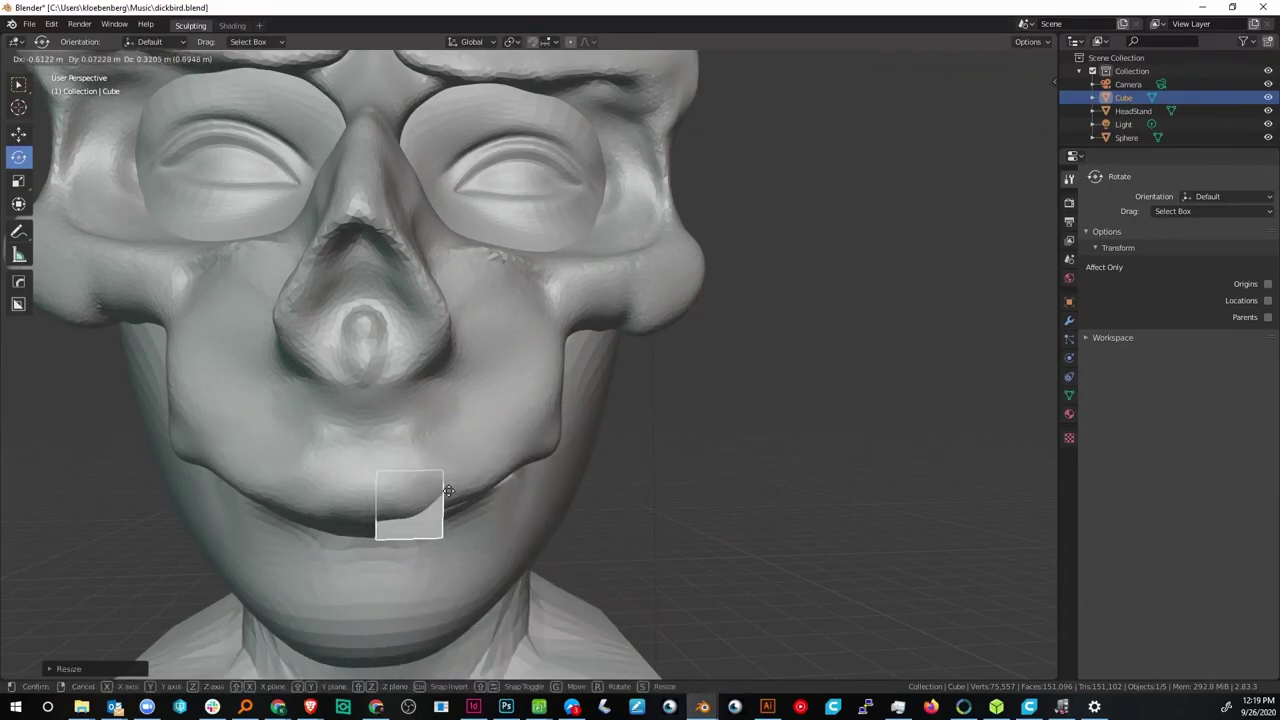
{"action": "left_click", "coordinate": [450, 497]}
{"action": "scroll", "coordinate": [450, 497], "scroll_direction": "down", "scroll_amount": 3}
{"action": "scroll", "coordinate": [450, 497], "scroll_direction": "up", "scroll_amount": 3}
{"action": "middle_click_drag", "start_coordinate": [450, 497], "coordinate": [443, 460]}
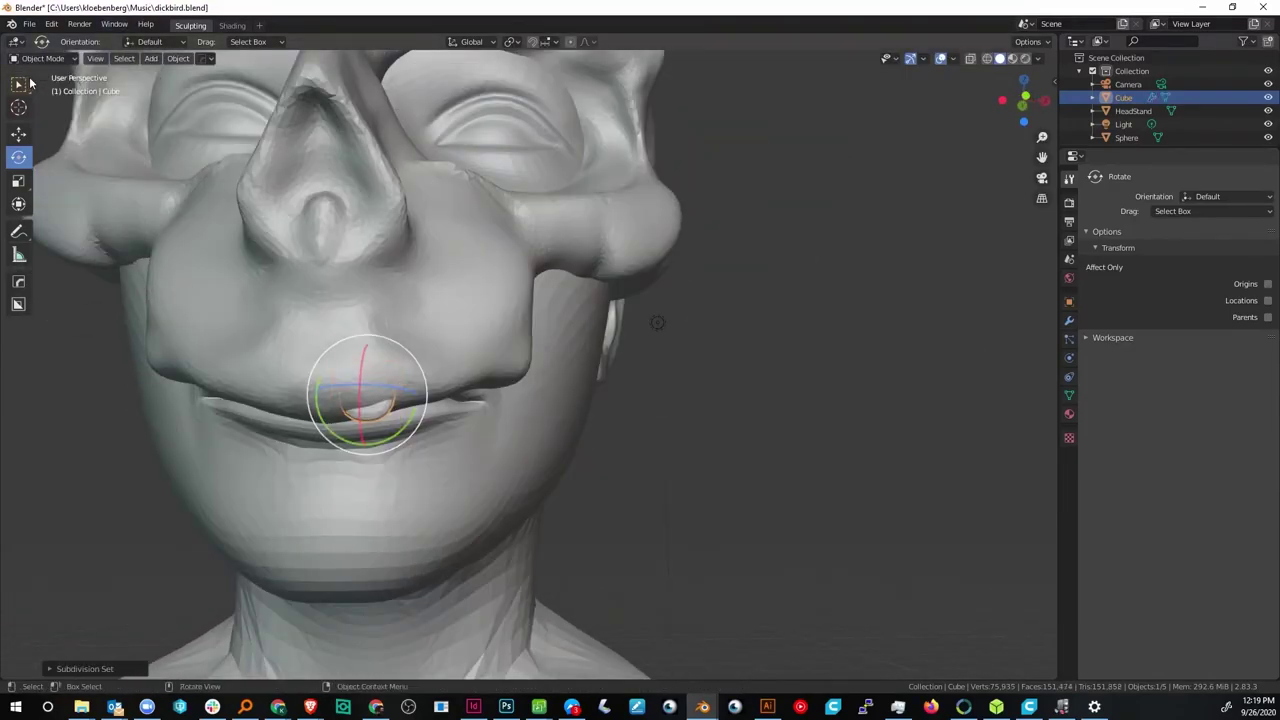
- Move the tooth along Y out of the lip surface and switch it to Edit Mode
{"action": "mouse_move", "coordinate": [515, 295]}
{"action": "middle_mouse_down"}
{"action": "mouse_move", "coordinate": [394, 314]}
{"action": "mouse_move", "coordinate": [497, 302]}
{"action": "middle_mouse_up"}
{"action": "key", "text": "g"}
{"action": "key", "text": "y"}
{"action": "left_click", "coordinate": [371, 311]}
{"action": "left_click", "coordinate": [66, 59]}
{"action": "left_click", "coordinate": [58, 87]}
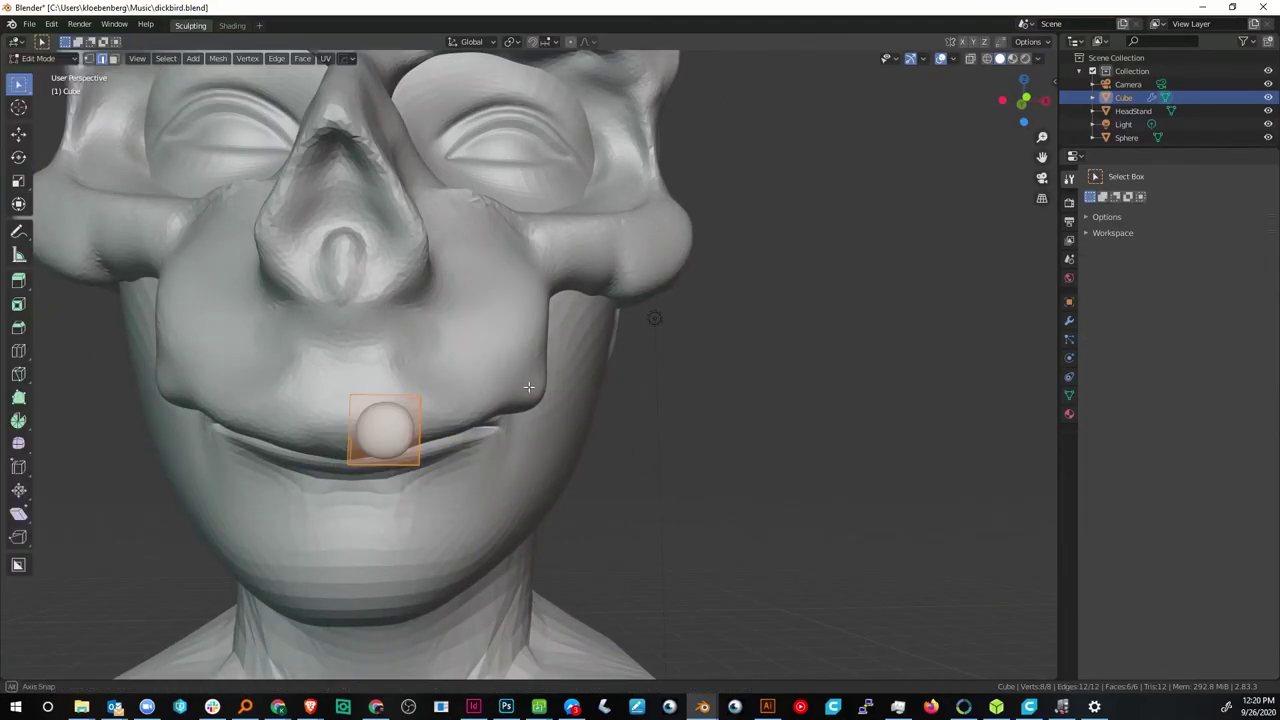
- Add a horizontal loop cut to the tooth and slide it close to the upper end
{"action": "scroll", "coordinate": [534, 388], "scroll_direction": "up", "scroll_amount": 5}
{"action": "scroll", "coordinate": [395, 442], "scroll_direction": "down", "scroll_amount": 3}
{"action": "left_click", "coordinate": [18, 351]}
{"action": "left_click_drag", "start_coordinate": [371, 482], "coordinate": [371, 441]}
{"action": "scroll", "coordinate": [330, 560], "scroll_direction": "up", "scroll_amount": 3}
{"action": "middle_click_drag", "start_coordinate": [300, 590], "coordinate": [415, 398], "text": "shift"}
- Narrow the tooth's lower end along X so the block tapers downward
{"action": "left_click", "coordinate": [18, 85]}
{"action": "middle_click_drag", "start_coordinate": [471, 168], "coordinate": [481, 196]}
{"action": "left_click", "coordinate": [18, 204]}
{"action": "left_click_drag", "start_coordinate": [500, 292], "coordinate": [448, 288]}
{"action": "middle_click_drag", "start_coordinate": [448, 288], "coordinate": [458, 315]}
- Add a horizontal loop cut around the tooth's middle and widen its front and back edges slightly along X
{"action": "left_click", "coordinate": [18, 351]}
{"action": "left_click", "coordinate": [427, 336]}
{"action": "left_click", "coordinate": [18, 85]}
{"action": "middle_click_drag", "start_coordinate": [620, 320], "coordinate": [540, 325]}
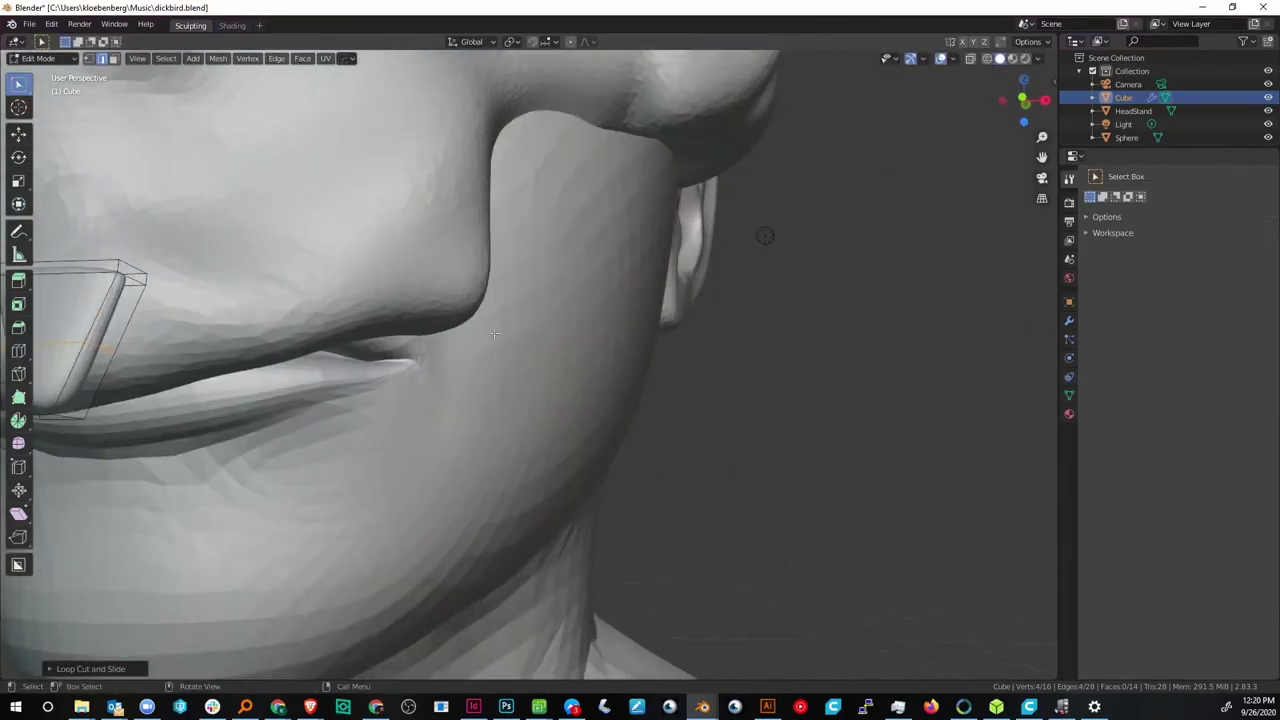
{"action": "left_click", "coordinate": [102, 347]}
{"action": "middle_click_drag", "start_coordinate": [102, 347], "coordinate": [225, 335]}
{"action": "left_click", "coordinate": [624, 259], "text": "shift"}
{"action": "middle_click_drag", "start_coordinate": [405, 225], "coordinate": [335, 243]}
{"action": "left_click", "coordinate": [18, 181]}
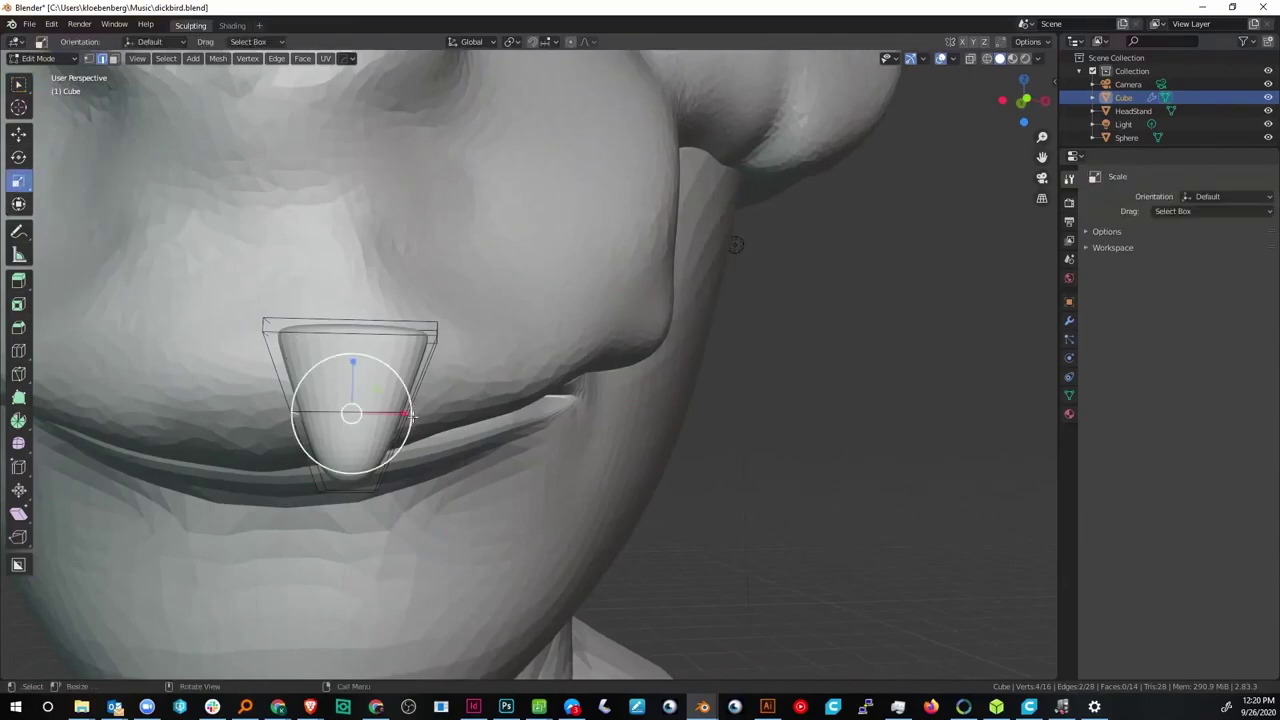
{"action": "left_click_drag", "start_coordinate": [407, 414], "coordinate": [421, 415]}
{"action": "middle_click_drag", "start_coordinate": [421, 415], "coordinate": [445, 375]}
- Scale the tooth's lower end narrower along X to sharpen the tip
{"action": "left_click", "coordinate": [18, 85]}
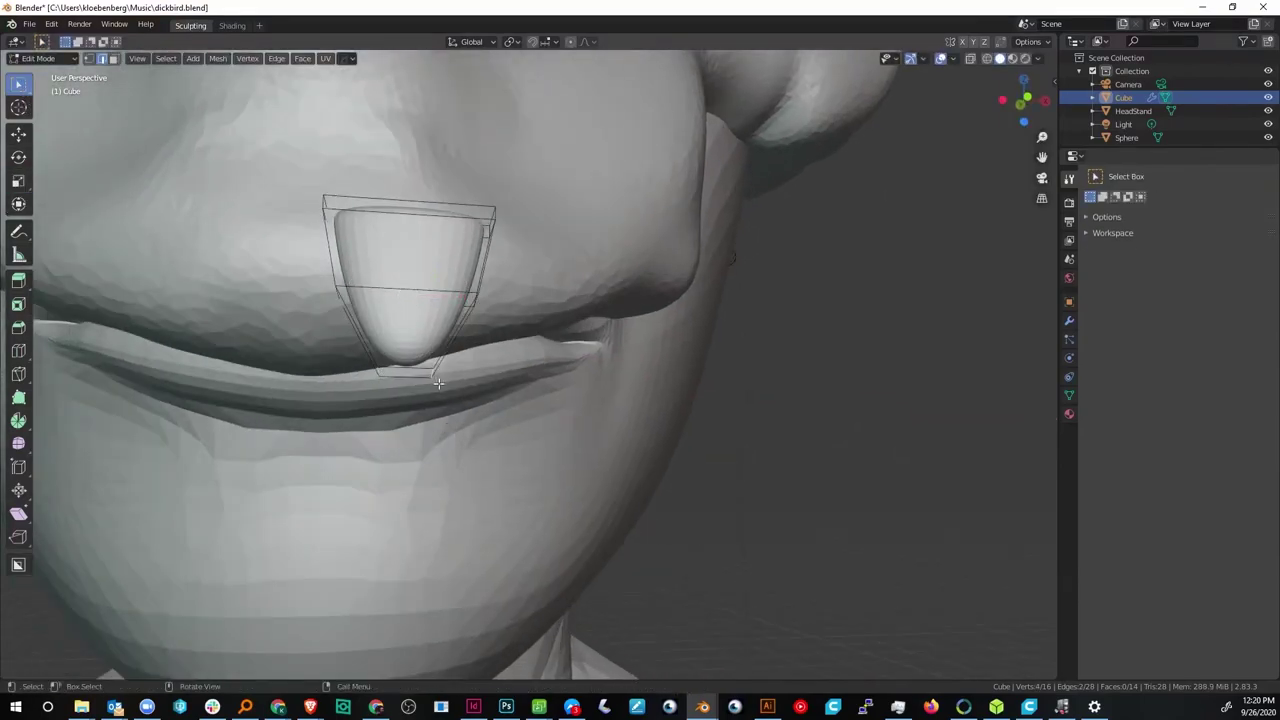
{"action": "left_click", "coordinate": [18, 157]}
{"action": "left_click", "coordinate": [18, 181]}
{"action": "left_click_drag", "start_coordinate": [458, 374], "coordinate": [429, 376]}
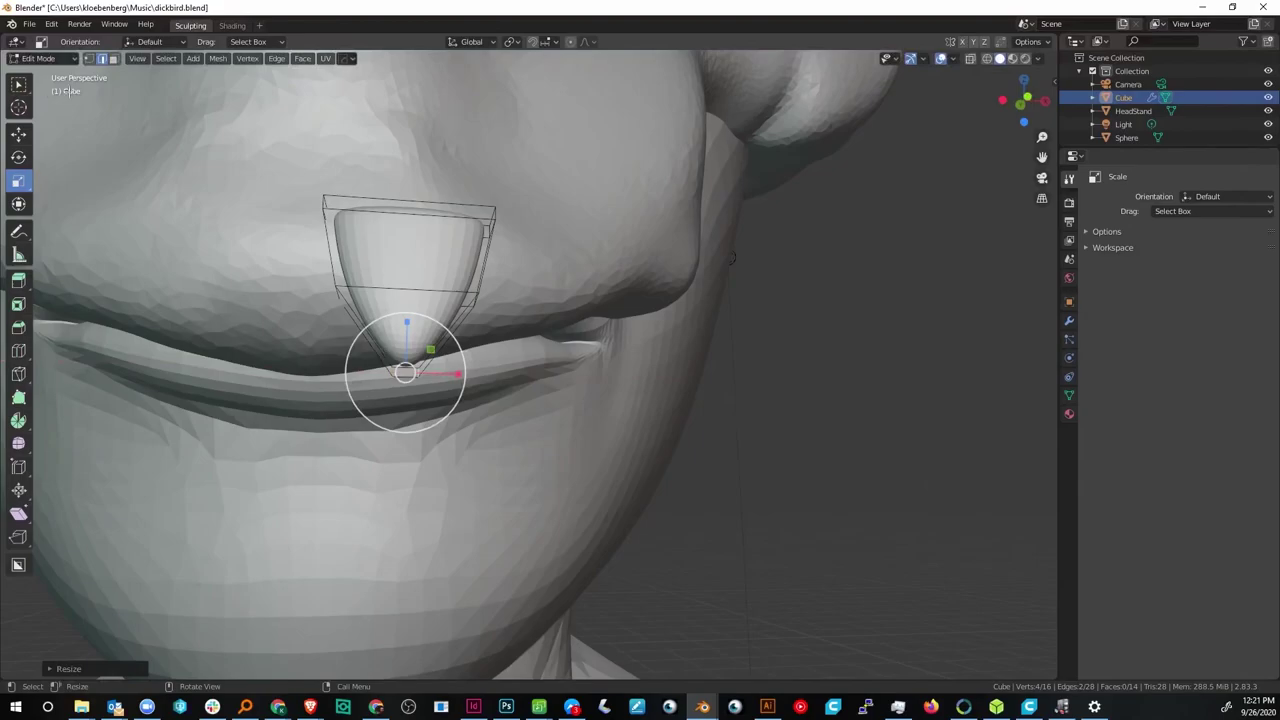
- Lower the tooth's bottom face along Z, shrink it, and extrude and scale it once more into a pointed tip
{"action": "left_click", "coordinate": [18, 85]}
{"action": "left_click", "coordinate": [113, 59]}
{"action": "left_click", "coordinate": [406, 373]}
{"action": "key", "text": "g"}
{"action": "key", "text": "z"}
{"action": "left_click", "coordinate": [427, 404]}
{"action": "key", "text": "s"}
{"action": "left_click", "coordinate": [408, 408]}
{"action": "key", "text": "e"}
{"action": "left_click", "coordinate": [406, 418]}
{"action": "key", "text": "s"}
{"action": "left_click", "coordinate": [406, 410]}
- Add a vertical loop cut along the tooth's front and move it along Y to round the profile
{"action": "mouse_move", "coordinate": [715, 412]}
{"action": "middle_mouse_down"}
{"action": "mouse_move", "coordinate": [616, 453]}
{"action": "mouse_move", "coordinate": [705, 428]}
{"action": "middle_mouse_up"}
{"action": "left_click", "coordinate": [18, 351]}
{"action": "left_click", "coordinate": [456, 436]}
{"action": "scroll", "coordinate": [456, 470], "scroll_direction": "up", "scroll_amount": 2}
{"action": "middle_click_drag", "start_coordinate": [446, 510], "coordinate": [360, 510]}
{"action": "left_click", "coordinate": [18, 85]}
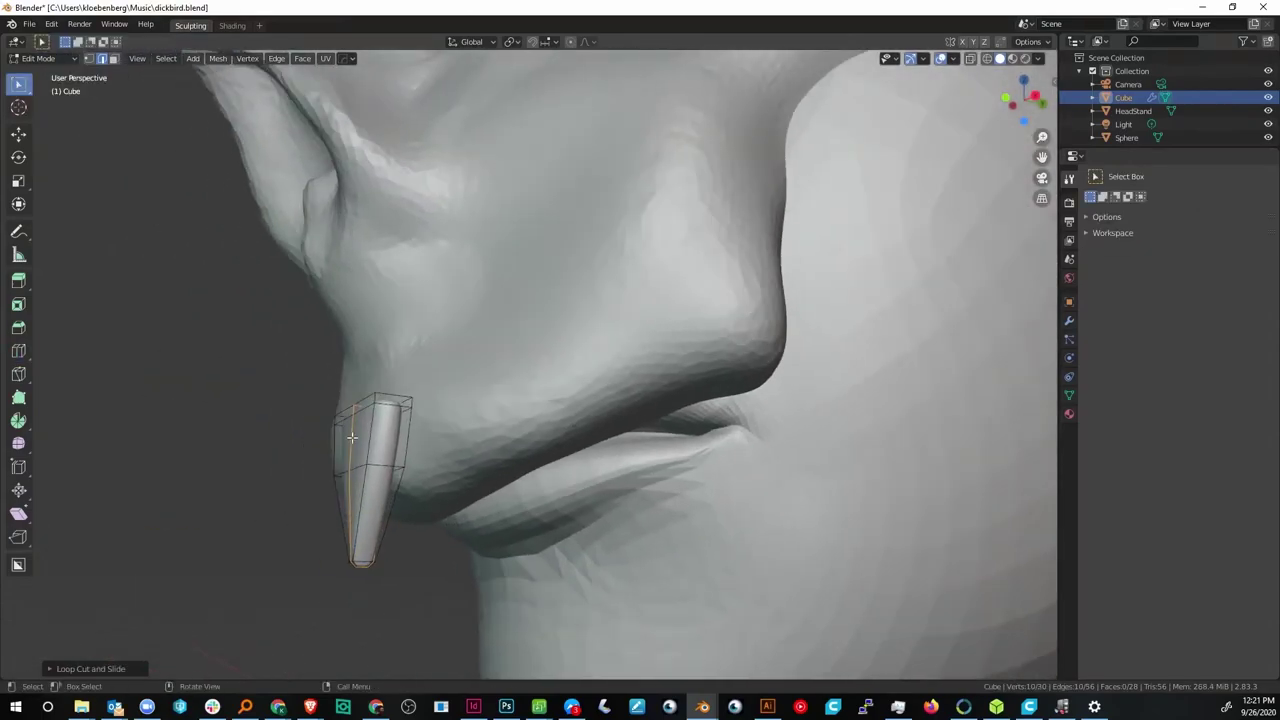
{"action": "key", "text": "g"}
{"action": "key", "text": "z"}
{"action": "key", "text": "y"}
{"action": "left_click", "coordinate": [322, 470]}
- Adjust the upper front edge of the tooth along Y
{"action": "left_click", "coordinate": [352, 418]}
{"action": "key", "text": "g"}
{"action": "key", "text": "z"}
{"action": "key", "text": "y"}
{"action": "left_click", "coordinate": [342, 416]}
{"action": "middle_click_drag", "start_coordinate": [342, 416], "coordinate": [375, 442]}
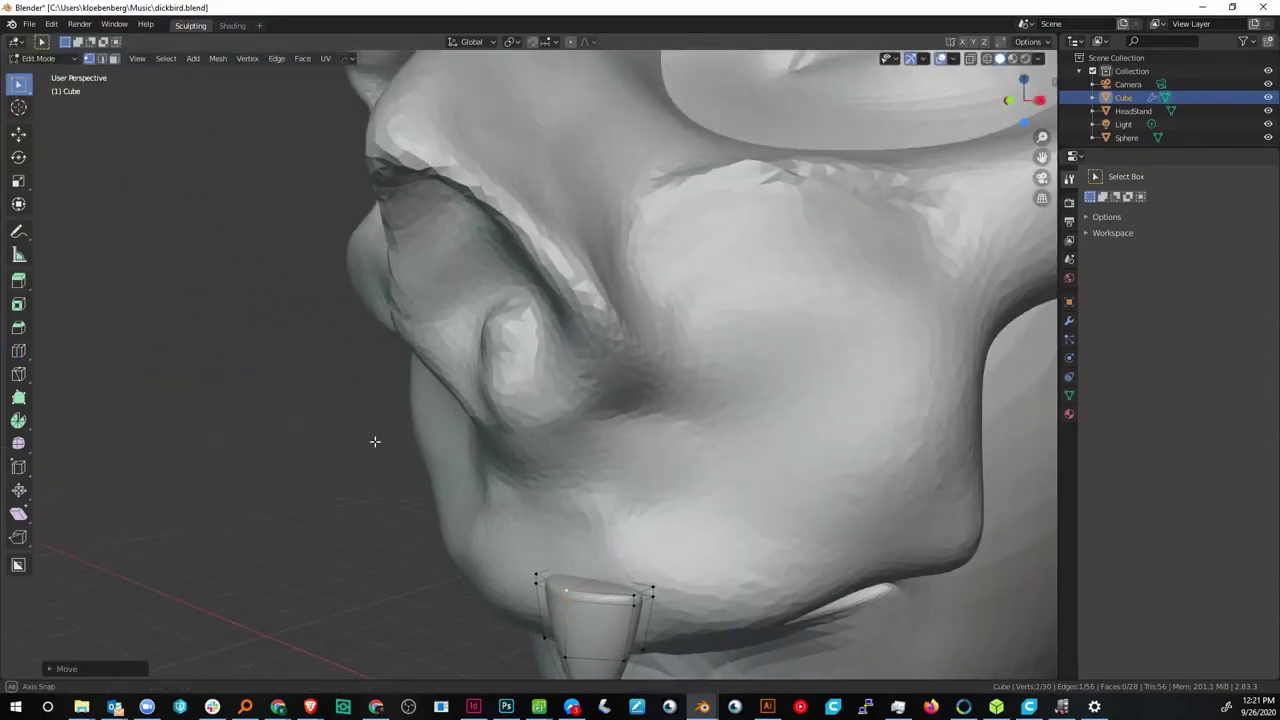
{"action": "middle_click_drag", "start_coordinate": [565, 537], "coordinate": [533, 544]}
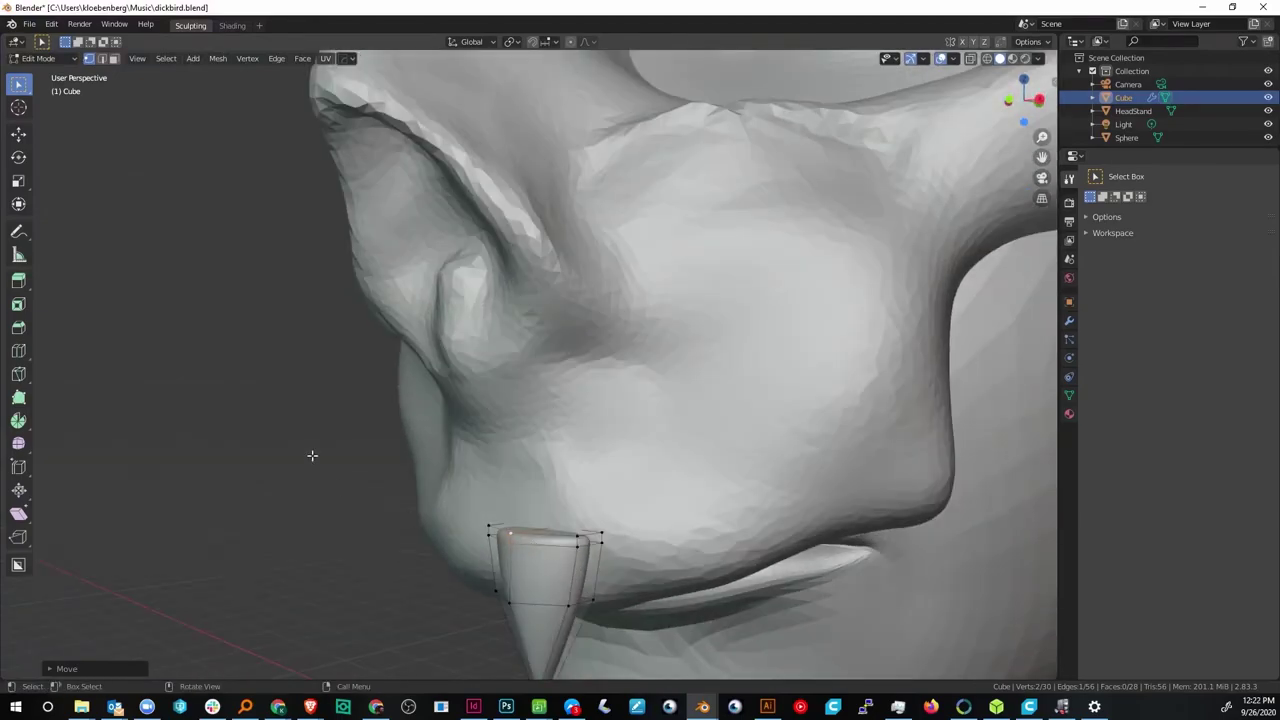
- Add another loop cut at the tooth's upper end and move it along Z to round off the root
{"action": "left_click", "coordinate": [19, 351]}
{"action": "left_click", "coordinate": [588, 538]}
{"action": "middle_click_drag", "start_coordinate": [610, 545], "coordinate": [660, 590]}
{"action": "left_click", "coordinate": [19, 85]}
{"action": "key", "text": "g"}
{"action": "key", "text": "z"}
{"action": "left_click", "coordinate": [580, 547]}
- Return the tooth to Object Mode and scale it slightly narrower
{"action": "scroll", "coordinate": [635, 520], "scroll_direction": "down", "scroll_amount": 1}
{"action": "middle_click_drag", "start_coordinate": [635, 520], "coordinate": [702, 520]}
{"action": "left_click", "coordinate": [42, 59]}
{"action": "left_click_drag", "start_coordinate": [799, 511], "coordinate": [788, 511]}
{"action": "left_click", "coordinate": [825, 540]}
{"action": "middle_click_drag", "start_coordinate": [830, 541], "coordinate": [758, 552]}
- Move the tooth about 0.19 m along Y into the mask's upper jaw edge
{"action": "key", "text": "g"}
{"action": "right_click", "coordinate": [755, 551]}
{"action": "left_click", "coordinate": [502, 591]}
{"action": "key", "text": "g"}
{"action": "key", "text": "z"}
{"action": "key", "text": "y"}
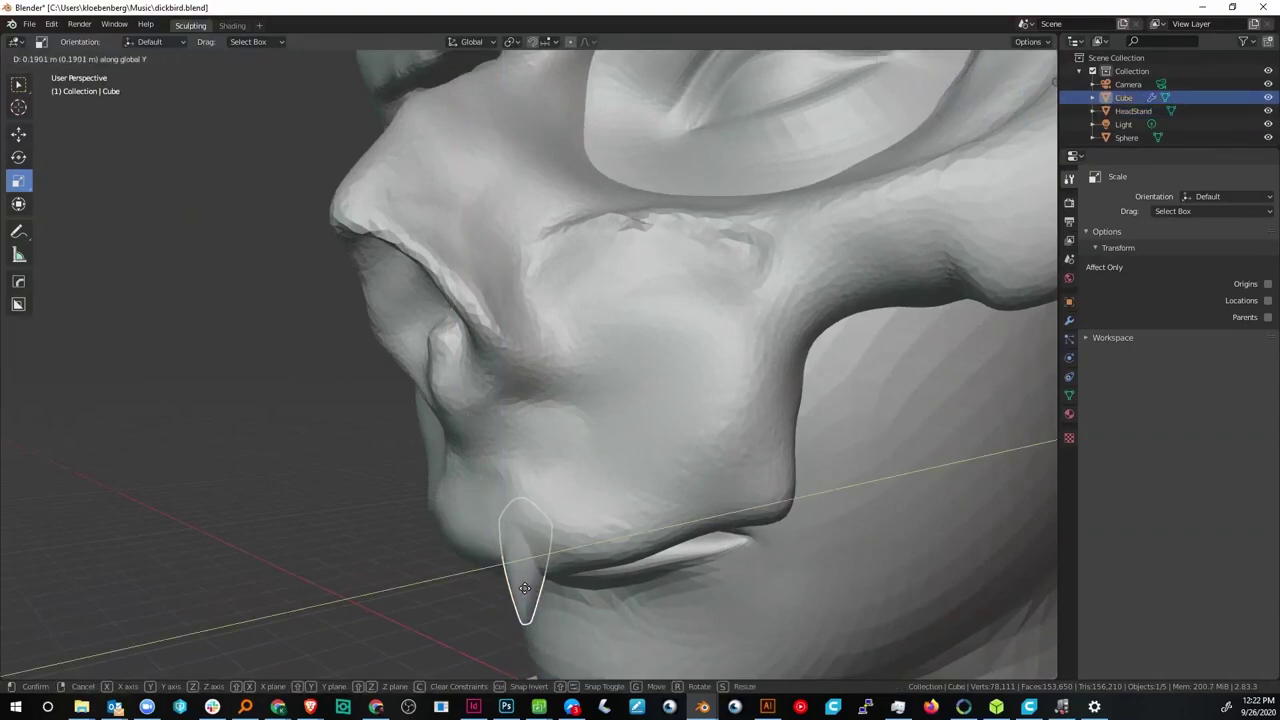
{"action": "left_click", "coordinate": [525, 588]}
{"action": "middle_click_drag", "start_coordinate": [525, 588], "coordinate": [643, 581]}
- Add a Mirror modifier to the tooth with the Sphere mask as its mirror object
{"action": "key", "text": "q"}
{"action": "left_click", "coordinate": [584, 634]}
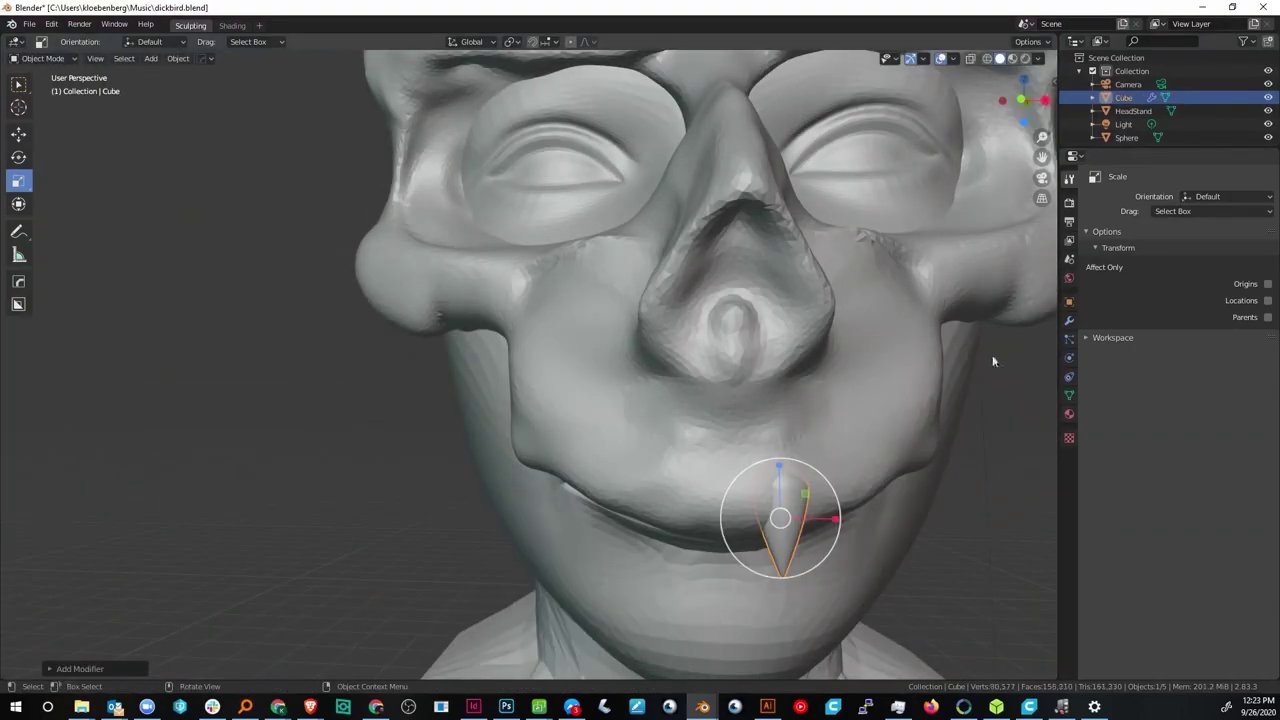
{"action": "left_click", "coordinate": [1069, 320]}
{"action": "left_click", "coordinate": [1264, 470]}
{"action": "left_click", "coordinate": [876, 498]}
{"action": "middle_click_drag", "start_coordinate": [876, 502], "coordinate": [874, 512]}
- Reposition the mirrored tooth pair along X and Y on the upper jaw edge
{"action": "left_click", "coordinate": [24, 86]}
{"action": "middle_click_drag", "start_coordinate": [795, 544], "coordinate": [830, 620]}
{"action": "key", "text": "g"}
{"action": "key", "text": "x"}
{"action": "left_click", "coordinate": [815, 554]}
{"action": "key", "text": "g"}
{"action": "key", "text": "y"}
{"action": "left_click", "coordinate": [735, 547]}
- Rotate the mirrored tooth slightly to follow the curve of the jaw
{"action": "left_click", "coordinate": [19, 157]}
{"action": "scroll", "coordinate": [690, 600], "scroll_direction": "down", "scroll_amount": 2}
{"action": "left_click_drag", "start_coordinate": [680, 614], "coordinate": [704, 617]}
{"action": "middle_click_drag", "start_coordinate": [940, 640], "coordinate": [963, 546]}
{"action": "scroll", "coordinate": [963, 546], "scroll_direction": "up", "scroll_amount": 2}
- Duplicate the tooth pair toward the mask's centre and adjust the copy along Y
{"action": "key", "text": "shift+d"}
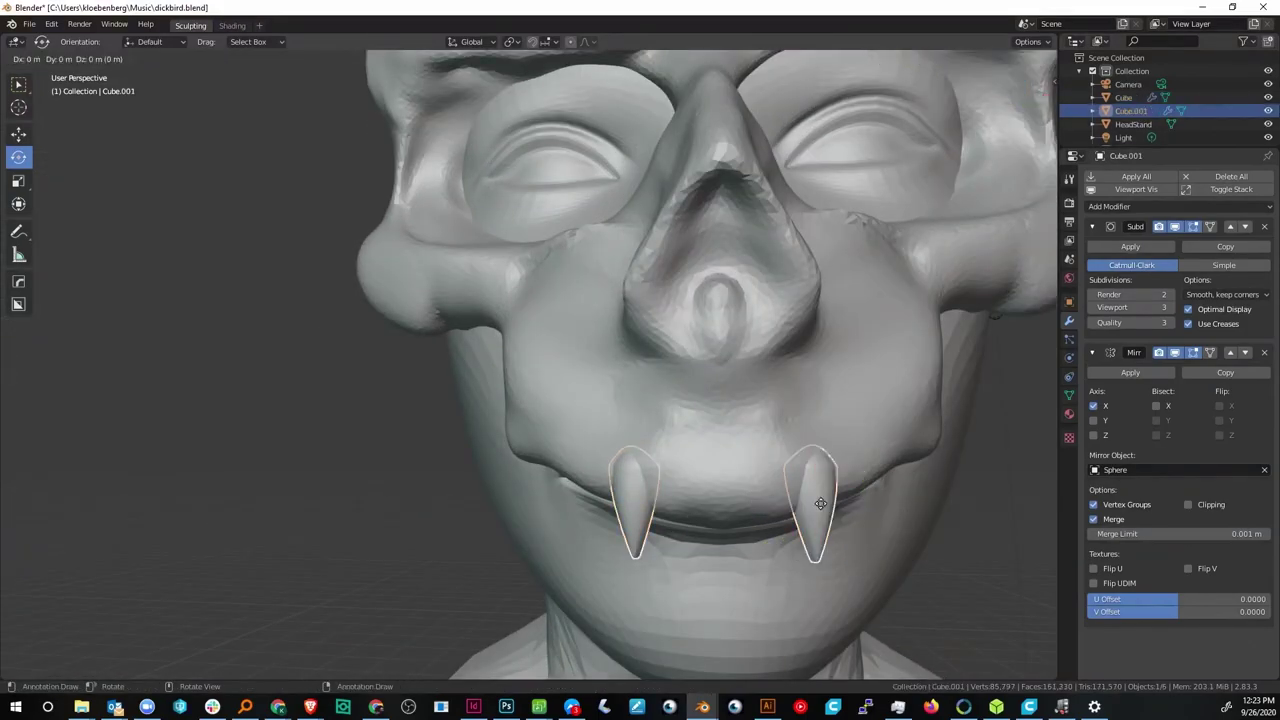
{"action": "left_click", "coordinate": [781, 506]}
{"action": "middle_click_drag", "start_coordinate": [781, 506], "coordinate": [884, 548]}
{"action": "key", "text": "g"}
{"action": "key", "text": "y"}
{"action": "left_click", "coordinate": [688, 508]}
- Duplicate another tooth pair nearer the mask's centre and fine-tune the spacing and depth along X and Y
{"action": "key", "text": "shift+d"}
{"action": "left_click", "coordinate": [763, 507]}
{"action": "left_click", "coordinate": [790, 534]}
{"action": "key", "text": "g"}
{"action": "key", "text": "x"}
{"action": "left_click", "coordinate": [796, 533]}
{"action": "left_click", "coordinate": [791, 508]}
{"action": "key", "text": "g"}
{"action": "key", "text": "y"}
{"action": "left_click", "coordinate": [793, 508]}
- Shift the outer tooth along Y to seat it in the mask's jaw edge
{"action": "middle_click_drag", "start_coordinate": [793, 508], "coordinate": [612, 524]}
{"action": "left_click", "coordinate": [637, 502]}
{"action": "key", "text": "g"}
{"action": "key", "text": "y"}
{"action": "left_click", "coordinate": [650, 507]}
- Duplicate the outer tooth pair and place the copy farther back along the mask's jaw edge
{"action": "scroll", "coordinate": [726, 506], "scroll_direction": "down", "scroll_amount": 4}
{"action": "scroll", "coordinate": [684, 521], "scroll_direction": "up", "scroll_amount": 4}
{"action": "mouse_move", "coordinate": [143, 403]}
{"action": "middle_mouse_down"}
{"action": "mouse_move", "coordinate": [163, 421]}
{"action": "mouse_move", "coordinate": [163, 407]}
{"action": "middle_mouse_up"}
{"action": "scroll", "coordinate": [478, 496], "scroll_direction": "down", "scroll_amount": 2}
{"action": "key", "text": "shift+g"}
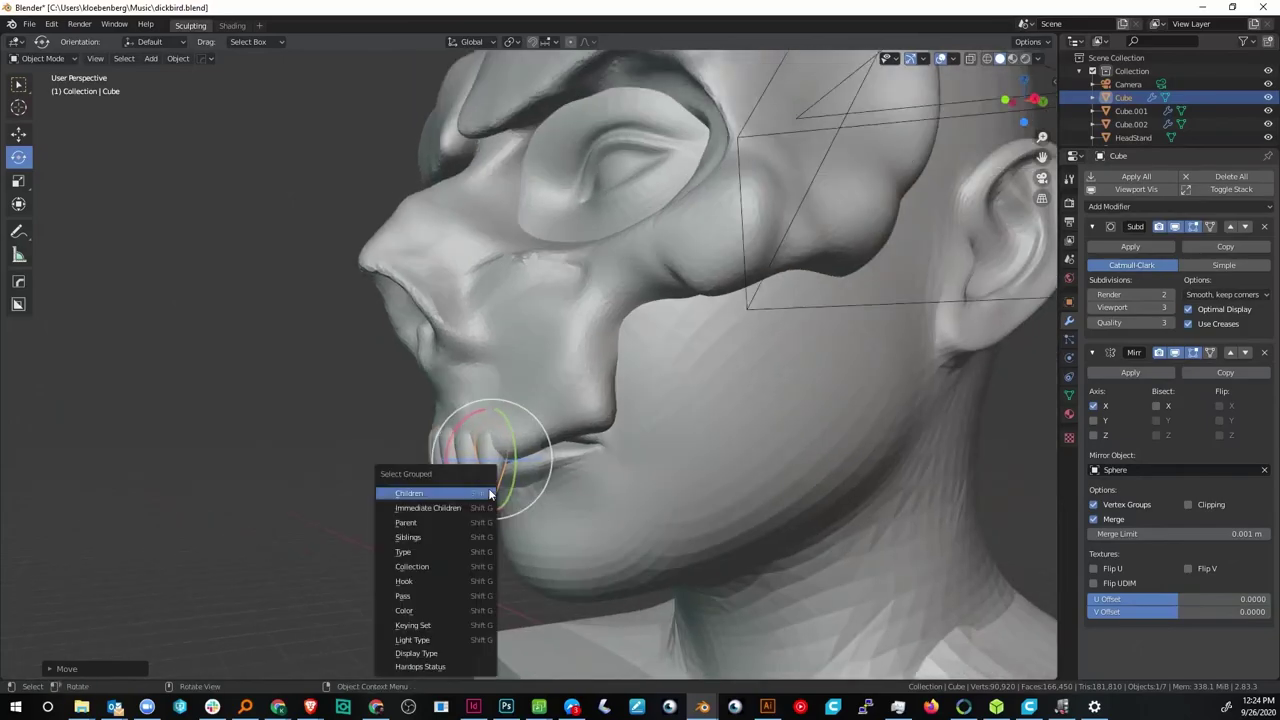
{"action": "key", "text": "Escape"}
{"action": "key", "text": "shift+d"}
{"action": "left_click", "coordinate": [524, 498]}
{"action": "middle_click_drag", "start_coordinate": [524, 498], "coordinate": [543, 509]}
{"action": "left_click_drag", "start_coordinate": [543, 509], "coordinate": [563, 511]}
{"action": "left_click", "coordinate": [567, 463]}
- Rotate, move and scale up the duplicated outermost tooth pair to follow the jaw's curve
{"action": "middle_click_drag", "start_coordinate": [567, 463], "coordinate": [632, 525]}
{"action": "key", "text": "r"}
{"action": "left_click", "coordinate": [583, 545]}
{"action": "key", "text": "g"}
{"action": "left_click", "coordinate": [569, 460]}
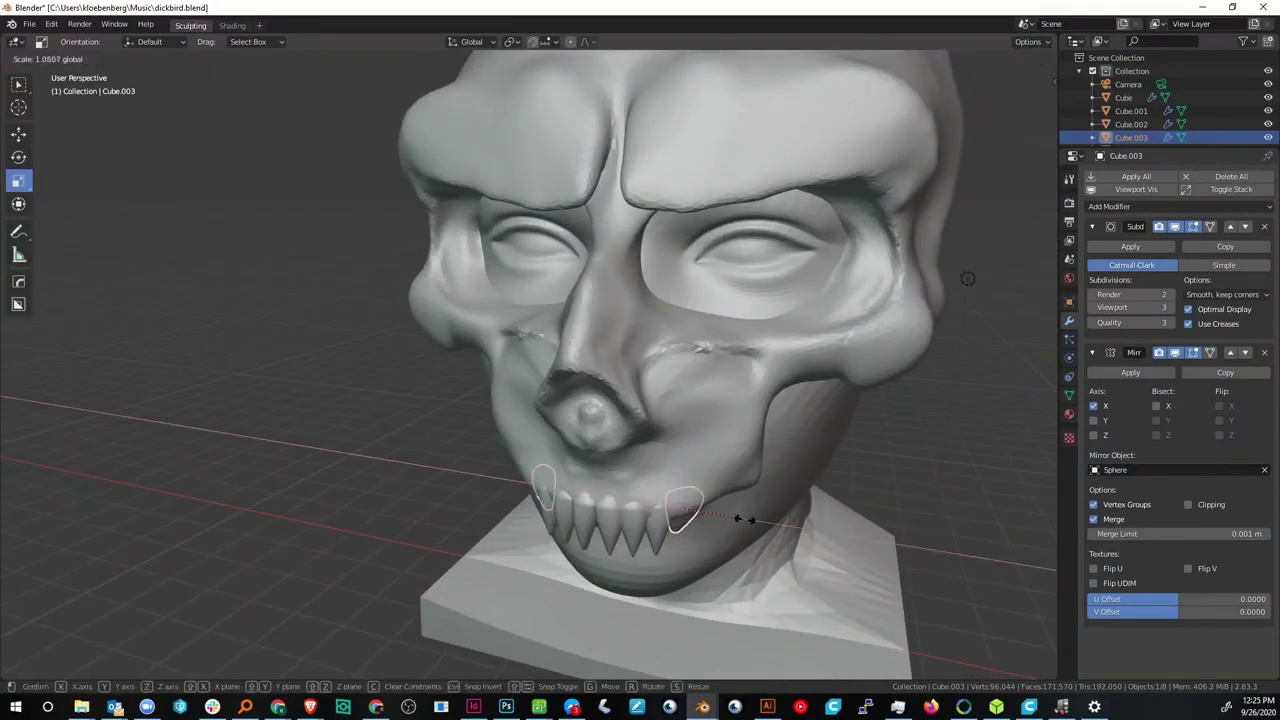
{"action": "middle_click_drag", "start_coordinate": [735, 551], "coordinate": [690, 518]}
- Refine the outermost tooth pair's placement and depth in the jaw edge with the Transform tool
{"action": "left_click", "coordinate": [19, 204]}
{"action": "left_click_drag", "start_coordinate": [534, 352], "coordinate": [522, 372]}
{"action": "middle_click_drag", "start_coordinate": [522, 372], "coordinate": [594, 403]}
{"action": "key", "text": "g"}
{"action": "left_click", "coordinate": [772, 473]}
{"action": "middle_click_drag", "start_coordinate": [772, 473], "coordinate": [622, 492]}
{"action": "left_click_drag", "start_coordinate": [622, 492], "coordinate": [634, 497]}
{"action": "key", "text": "g"}
{"action": "left_click", "coordinate": [755, 402]}
{"action": "middle_click_drag", "start_coordinate": [634, 497], "coordinate": [611, 603]}
{"action": "middle_click_drag", "start_coordinate": [840, 455], "coordinate": [725, 405]}
{"action": "left_click", "coordinate": [892, 538]}
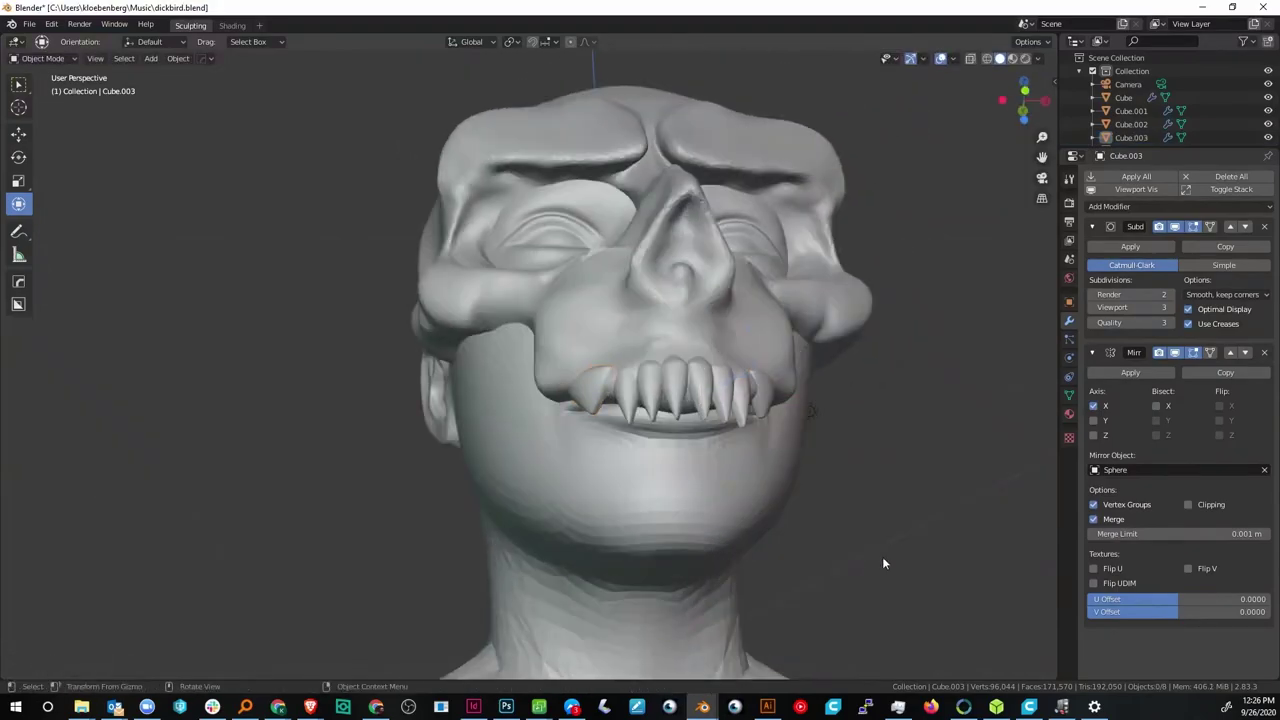
- Delete the wide outermost tooth pair
{"action": "middle_click_drag", "start_coordinate": [892, 538], "coordinate": [800, 525]}
{"action": "left_click", "coordinate": [600, 377]}
{"action": "key", "text": "Delete"}
- Duplicate a well-shaped tooth pair outward and move the copy into place along the side of the jaw edge
{"action": "middle_click_drag", "start_coordinate": [600, 377], "coordinate": [545, 420]}
{"action": "left_click", "coordinate": [459, 482]}
{"action": "key", "text": "shift+d"}
{"action": "left_click", "coordinate": [495, 465]}
{"action": "middle_click_drag", "start_coordinate": [495, 465], "coordinate": [580, 470]}
{"action": "left_click_drag", "start_coordinate": [580, 470], "coordinate": [592, 467]}
{"action": "middle_click_drag", "start_coordinate": [592, 467], "coordinate": [545, 420]}
{"action": "left_click_drag", "start_coordinate": [545, 420], "coordinate": [556, 415]}
{"action": "middle_click_drag", "start_coordinate": [556, 415], "coordinate": [766, 472]}
{"action": "key", "text": "g"}
{"action": "left_click", "coordinate": [692, 500]}
- Duplicate the tooth pair farther outward, position the copy in the jaw edge and save the file
{"action": "key", "text": "shift+d"}
{"action": "key", "text": "ctrl+s"}
{"action": "key", "text": "g"}
{"action": "left_click", "coordinate": [655, 562]}
{"action": "key", "text": "g"}
{"action": "left_click", "coordinate": [711, 503]}
- Duplicate one more tooth pair and set it at the outer end of the jaw edge
{"action": "key", "text": "shift+g"}
{"action": "key", "text": "shift+d"}
{"action": "left_click", "coordinate": [716, 505]}
{"action": "scroll", "coordinate": [766, 472], "scroll_direction": "down", "scroll_amount": 4}
{"action": "left_click", "coordinate": [767, 474]}
{"action": "scroll", "coordinate": [750, 588], "scroll_direction": "up", "scroll_amount": 4}
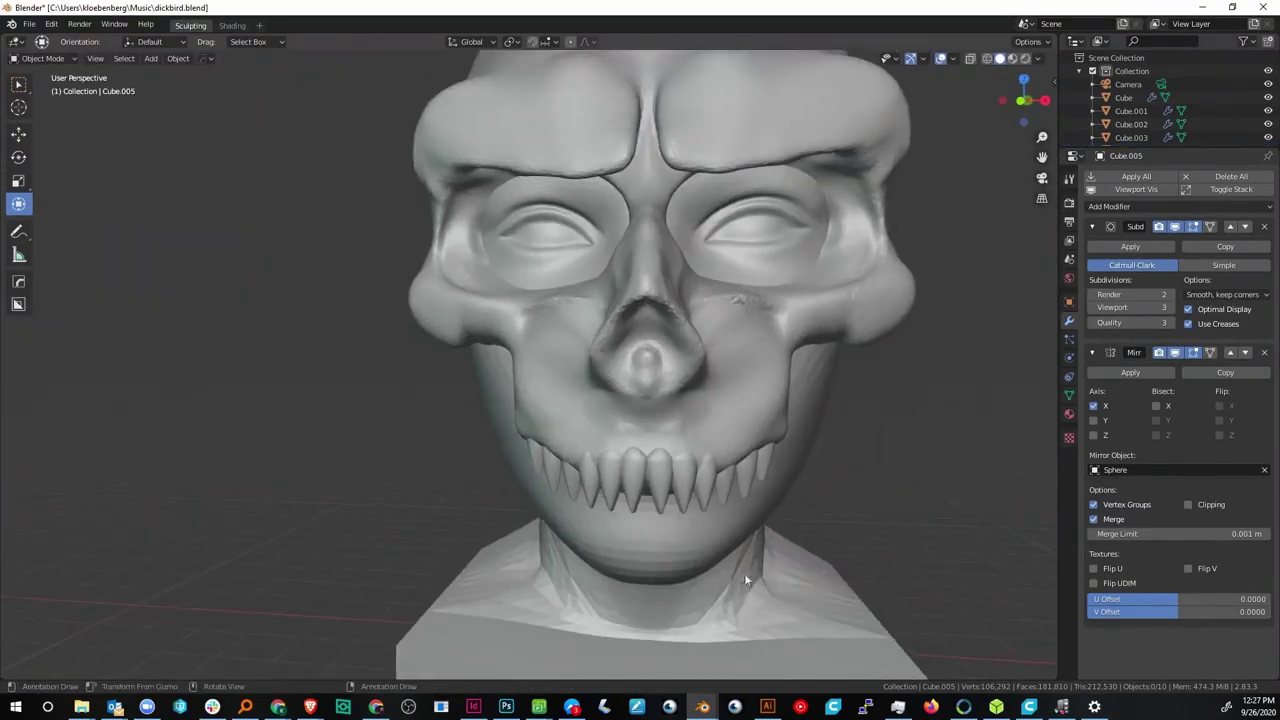
- Put the mask into Sculpt Mode with Dyntopo enabled
{"action": "left_click", "coordinate": [540, 315]}
{"action": "mouse_move", "coordinate": [530, 320]}
{"action": "middle_mouse_down"}
{"action": "mouse_move", "coordinate": [424, 340]}
{"action": "mouse_move", "coordinate": [492, 340]}
{"action": "middle_mouse_up"}
{"action": "scroll", "coordinate": [595, 508], "scroll_direction": "up", "scroll_amount": 1}
{"action": "left_click", "coordinate": [43, 59]}
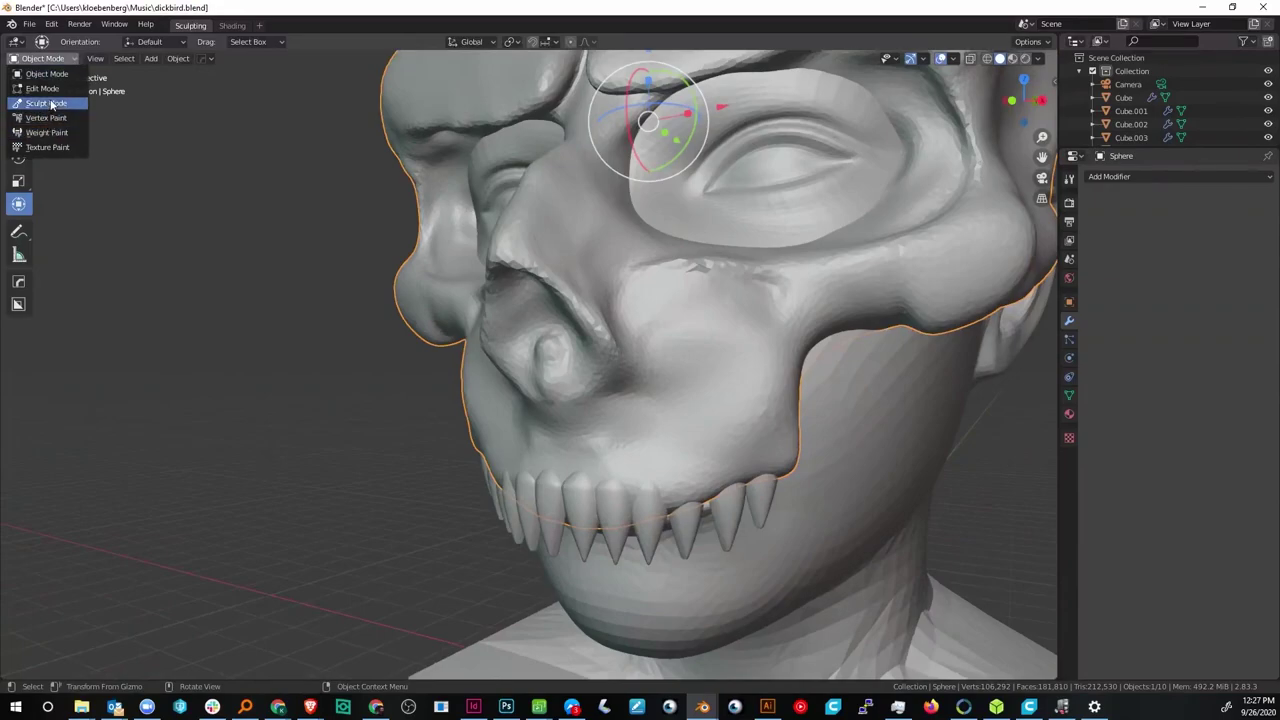
{"action": "left_click", "coordinate": [54, 105]}
{"action": "left_click", "coordinate": [1069, 179]}
{"action": "left_click", "coordinate": [1098, 570]}
{"action": "left_click", "coordinate": [1094, 571]}
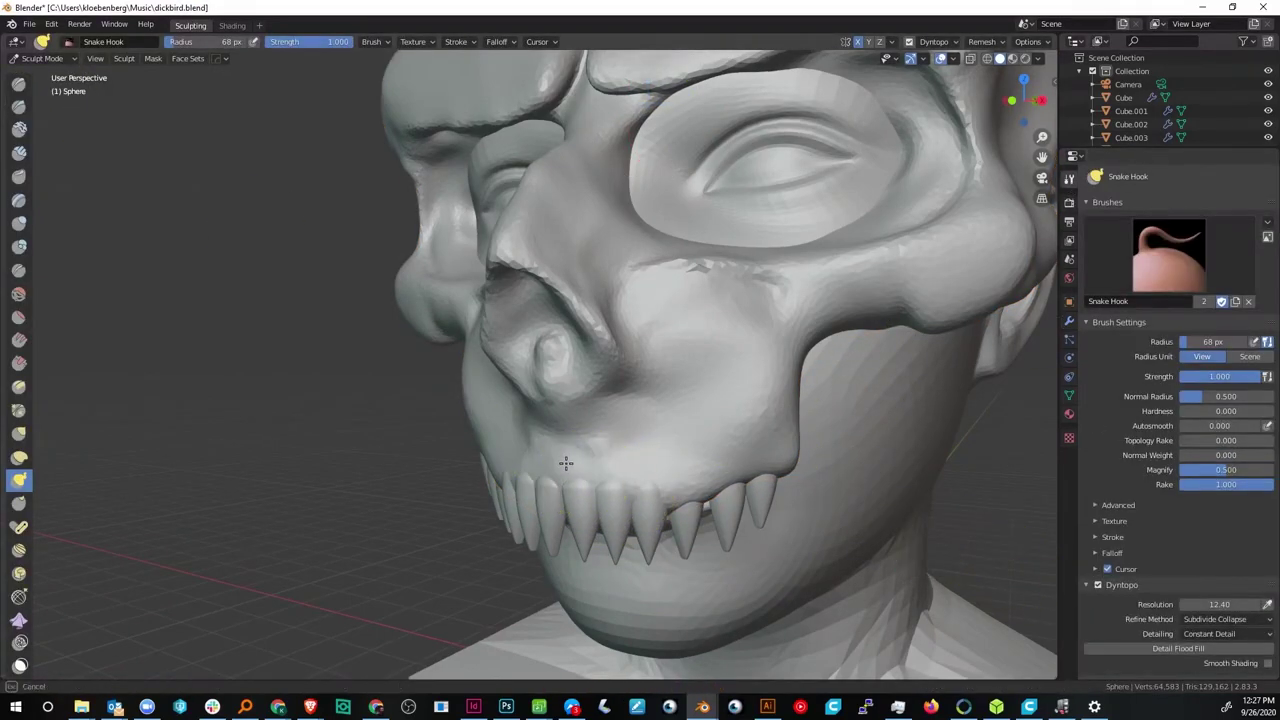
- Pull the mask's jaw edge around the outer teeth and lower cheeks with the Snake Hook brush
{"action": "mouse_move", "coordinate": [499, 478]}
{"action": "middle_mouse_down"}
{"action": "mouse_move", "coordinate": [531, 452]}
{"action": "mouse_move", "coordinate": [578, 442]}
{"action": "middle_mouse_up"}
{"action": "left_click_drag", "start_coordinate": [594, 441], "coordinate": [622, 431]}
{"action": "middle_click_drag", "start_coordinate": [632, 435], "coordinate": [608, 468]}
{"action": "left_click_drag", "start_coordinate": [613, 474], "coordinate": [600, 463]}
{"action": "middle_click_drag", "start_coordinate": [575, 432], "coordinate": [509, 415]}
{"action": "left_click_drag", "start_coordinate": [518, 438], "coordinate": [545, 447]}
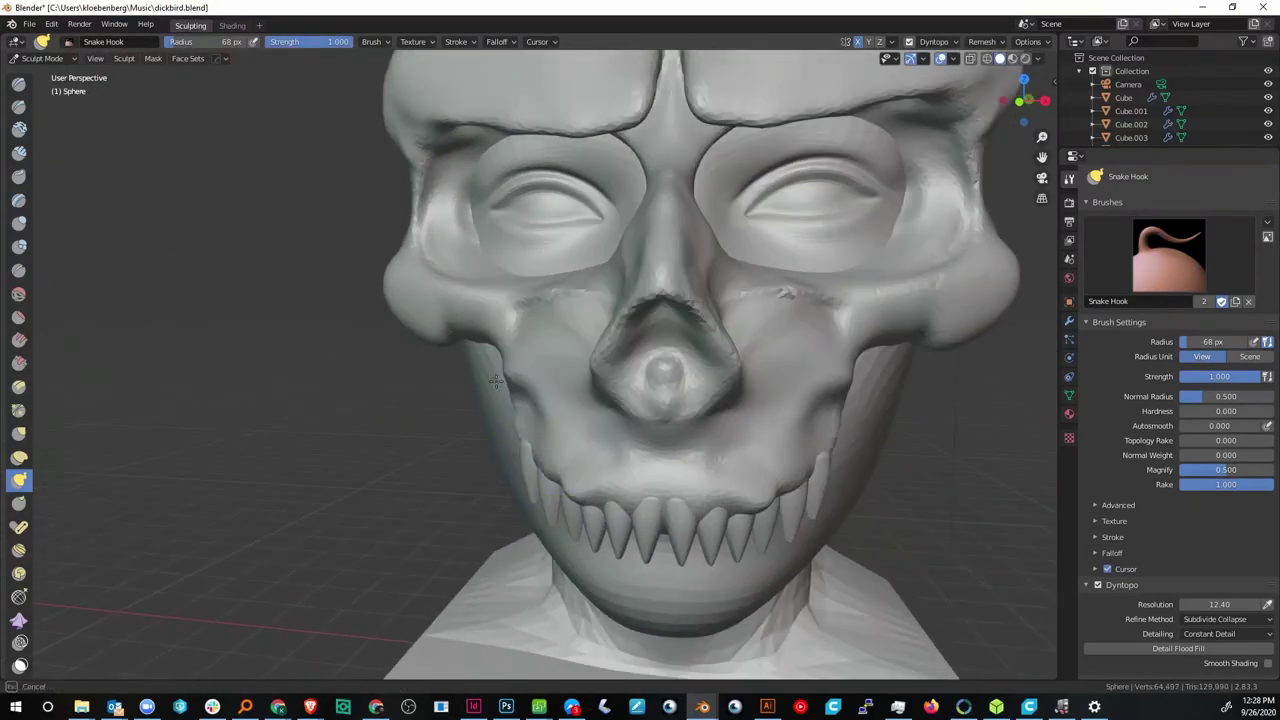
{"action": "middle_click_drag", "start_coordinate": [545, 447], "coordinate": [519, 418]}
- Shape scalloped gums along the jaw edge by pulling the mask down between the teeth with Snake Hook
{"action": "mouse_move", "coordinate": [579, 457]}
{"action": "middle_mouse_down"}
{"action": "mouse_move", "coordinate": [629, 427]}
{"action": "mouse_move", "coordinate": [658, 432]}
{"action": "mouse_move", "coordinate": [543, 460]}
{"action": "middle_mouse_up"}
{"action": "left_click_drag", "start_coordinate": [543, 460], "coordinate": [550, 455]}
{"action": "mouse_move", "coordinate": [643, 472]}
{"action": "middle_mouse_down"}
{"action": "mouse_move", "coordinate": [760, 474]}
{"action": "mouse_move", "coordinate": [623, 466]}
{"action": "mouse_move", "coordinate": [628, 448]}
{"action": "middle_mouse_up"}
{"action": "scroll", "coordinate": [623, 466], "scroll_direction": "up", "scroll_amount": 4}
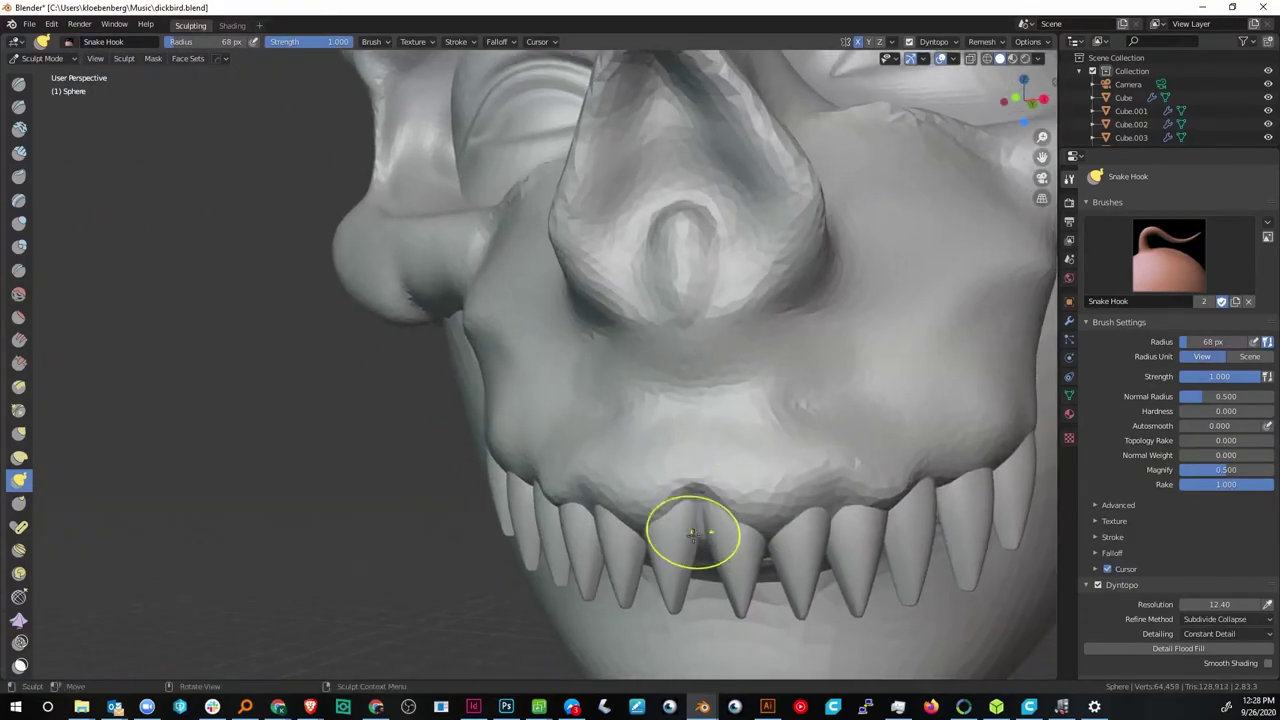
{"action": "mouse_move", "coordinate": [587, 485]}
{"action": "middle_mouse_down"}
{"action": "mouse_move", "coordinate": [550, 451]}
{"action": "mouse_move", "coordinate": [656, 466]}
{"action": "mouse_move", "coordinate": [596, 490]}
{"action": "middle_mouse_up"}
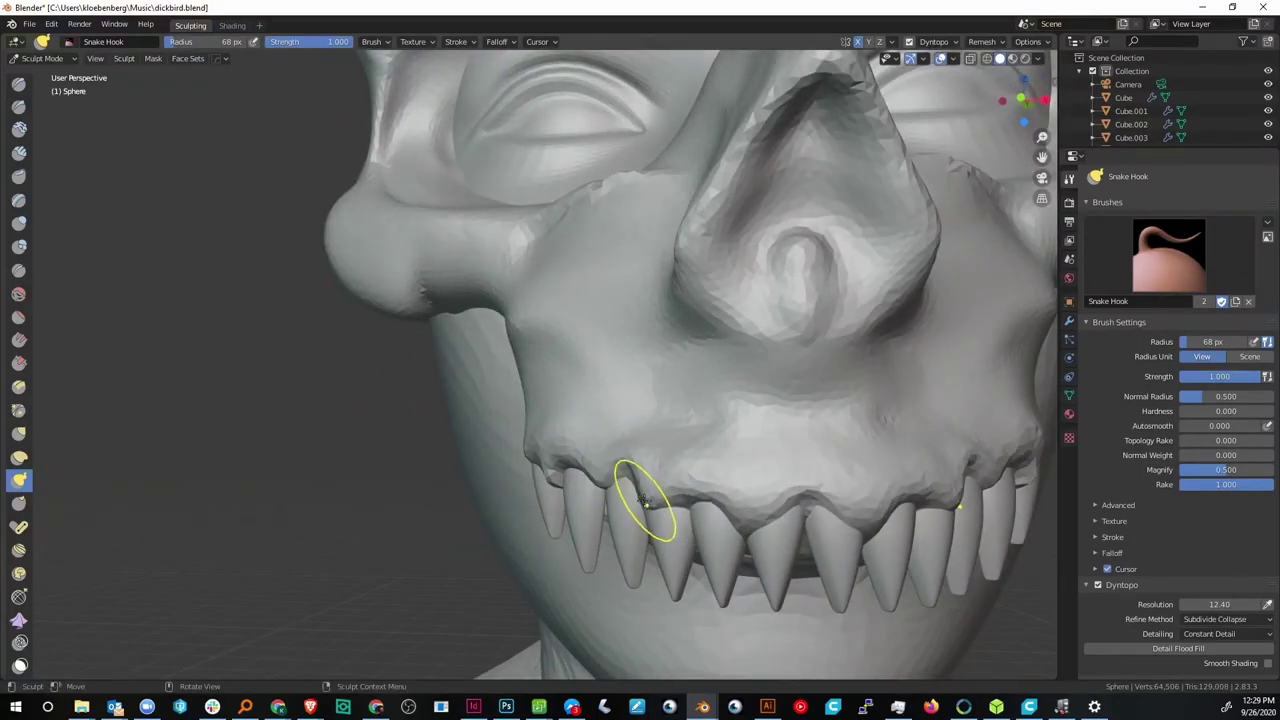
{"action": "middle_click_drag", "start_coordinate": [690, 511], "coordinate": [650, 451]}
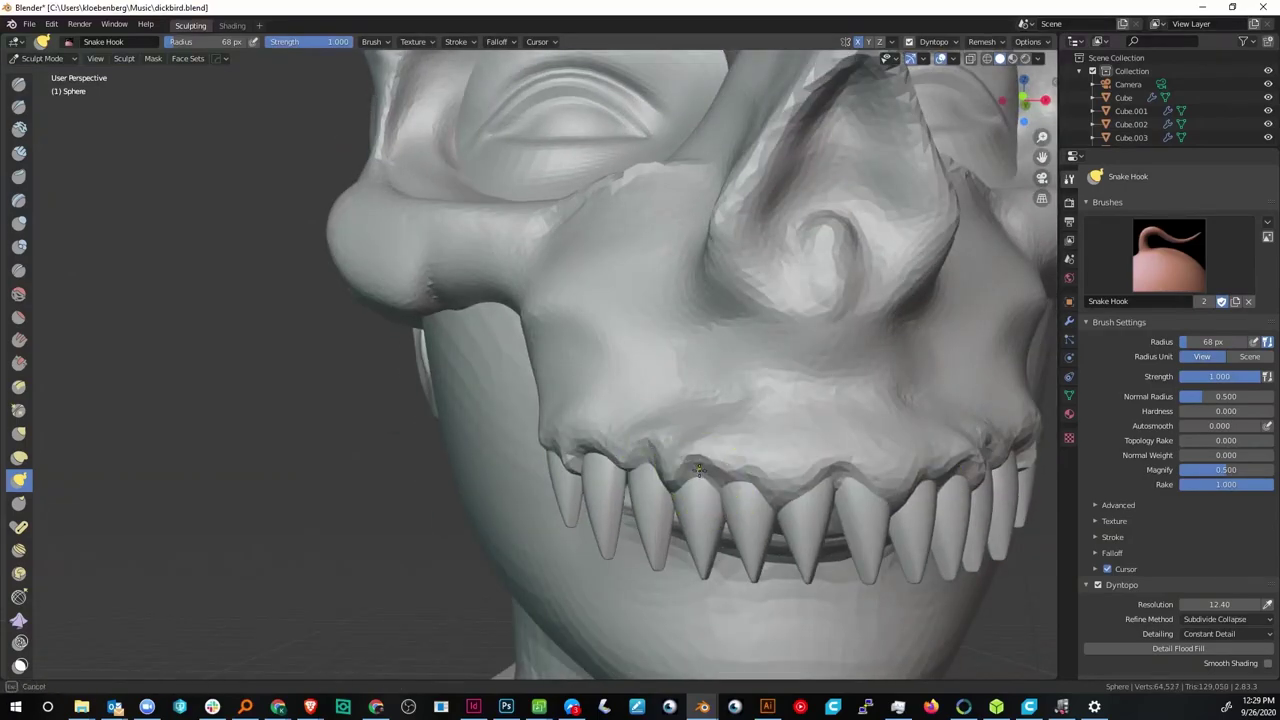